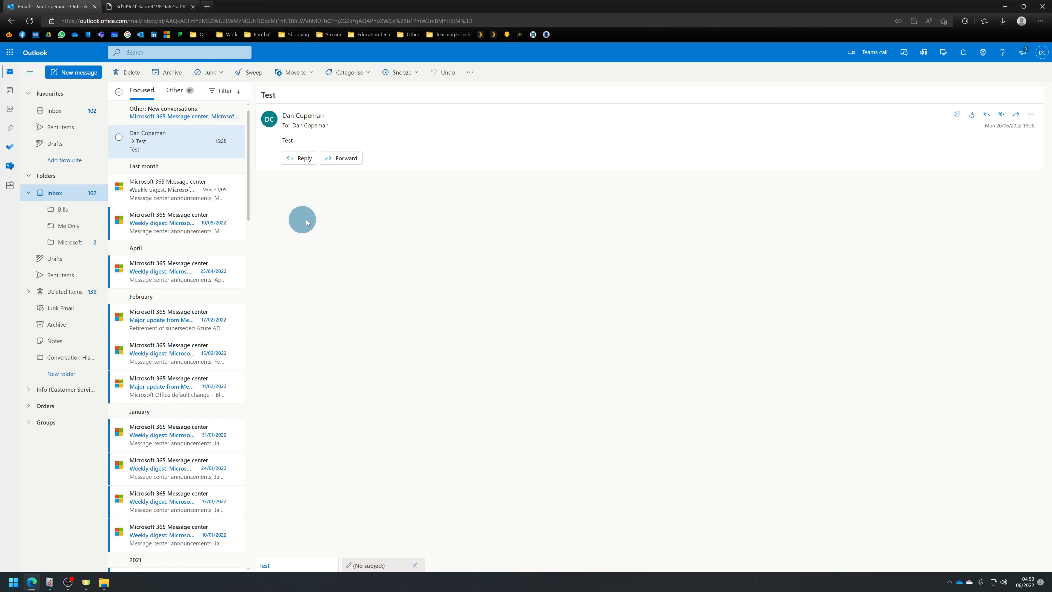
Step: View the email rules page in the full Outlook settings, then close the settings
click(985, 53)
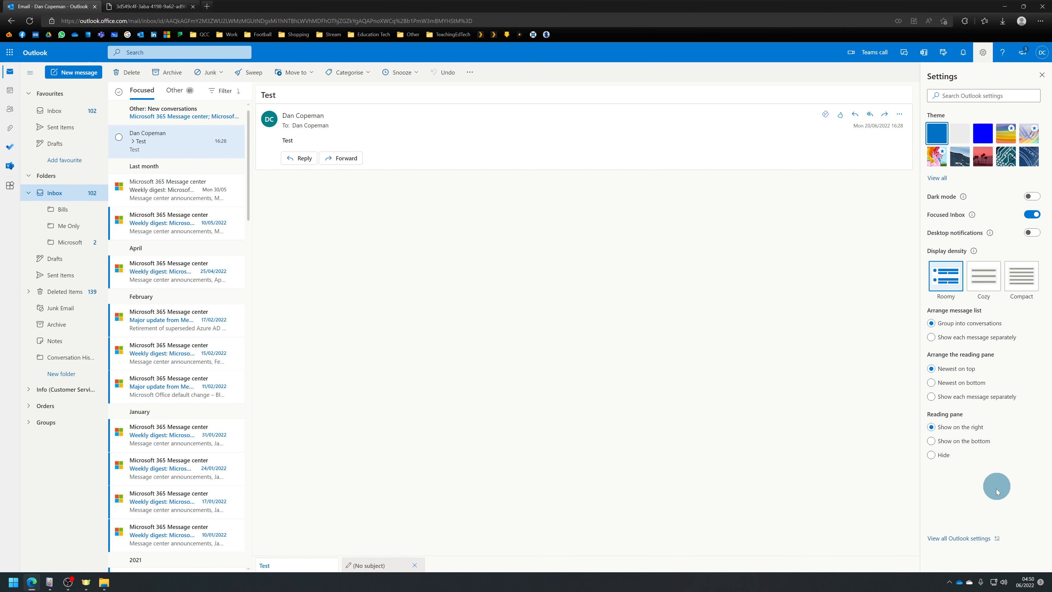
click(961, 538)
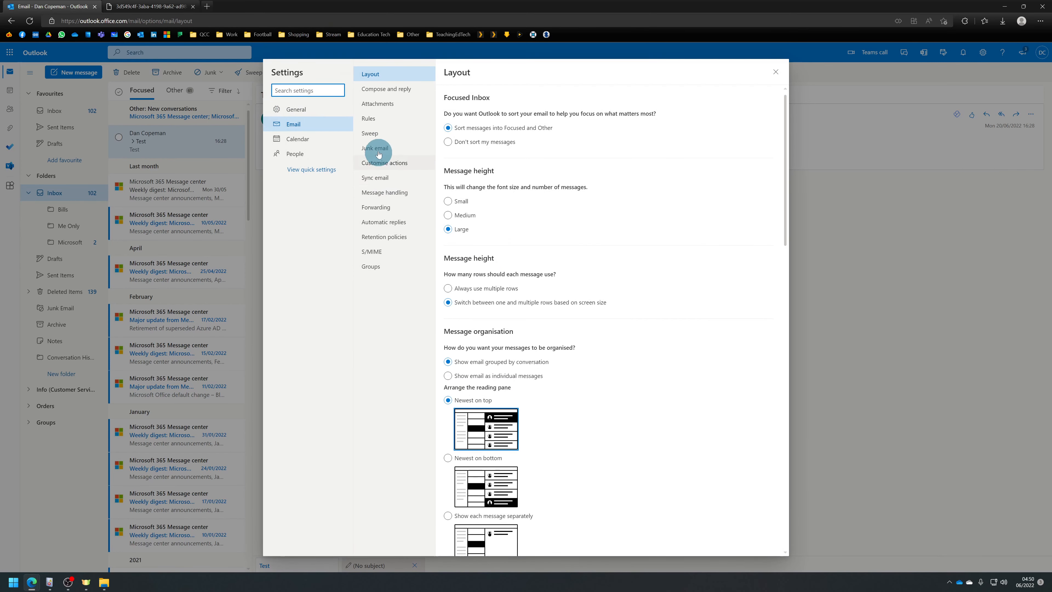
click(368, 118)
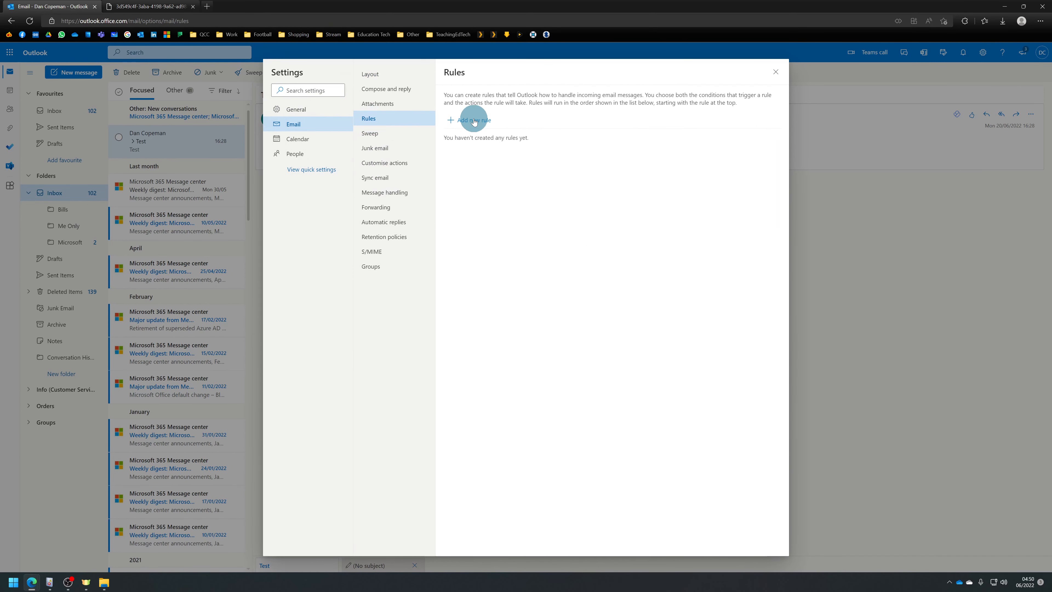
click(776, 72)
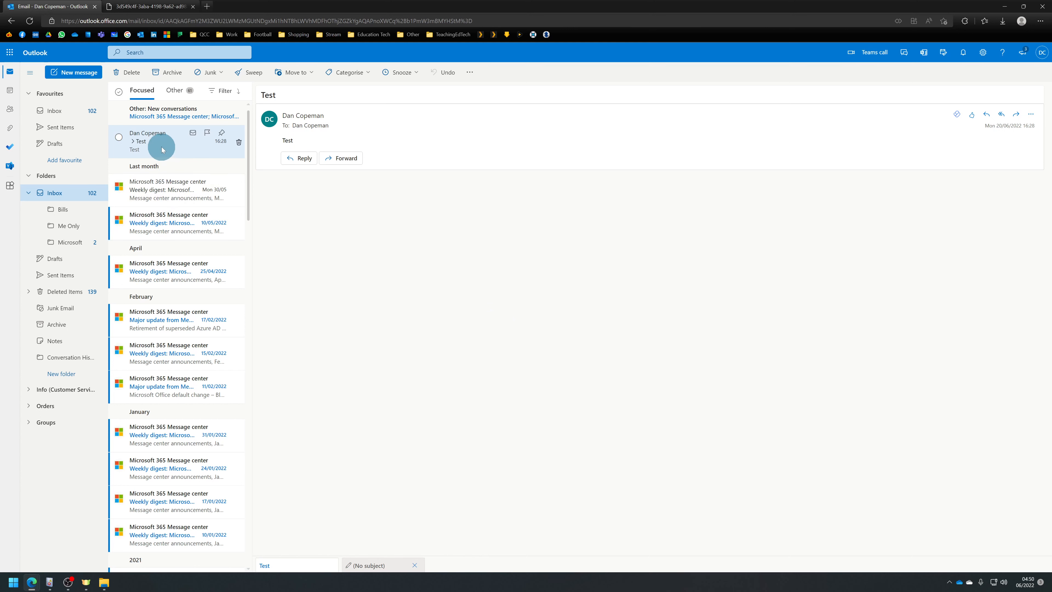
Step: Create a rule from the 30/05 weekly digest that always moves Microsoft 365 Message center messages to the Microsoft folder
click(148, 193)
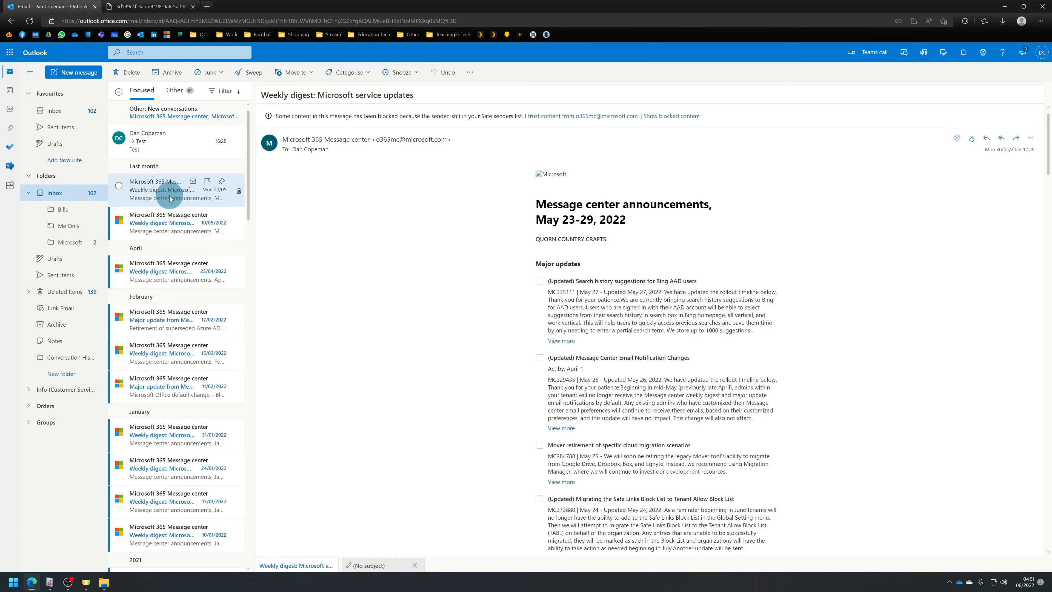
click(470, 73)
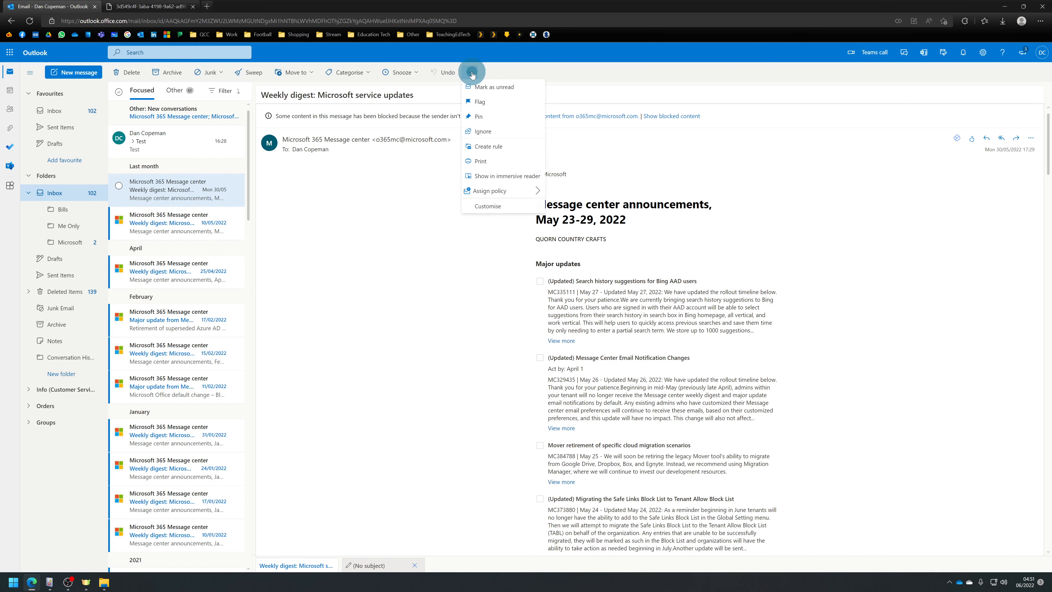
click(489, 147)
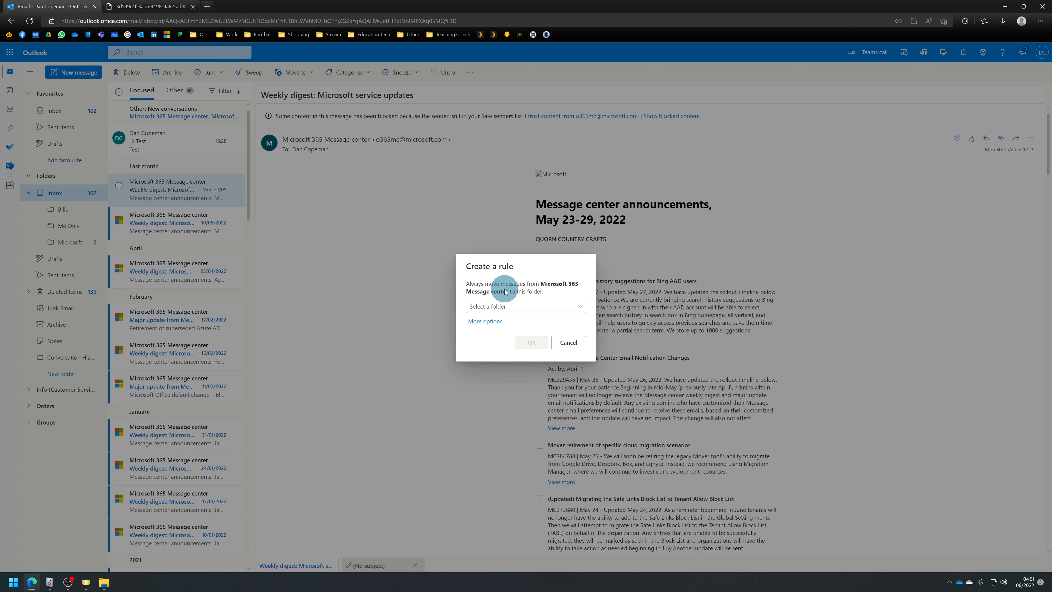
click(503, 310)
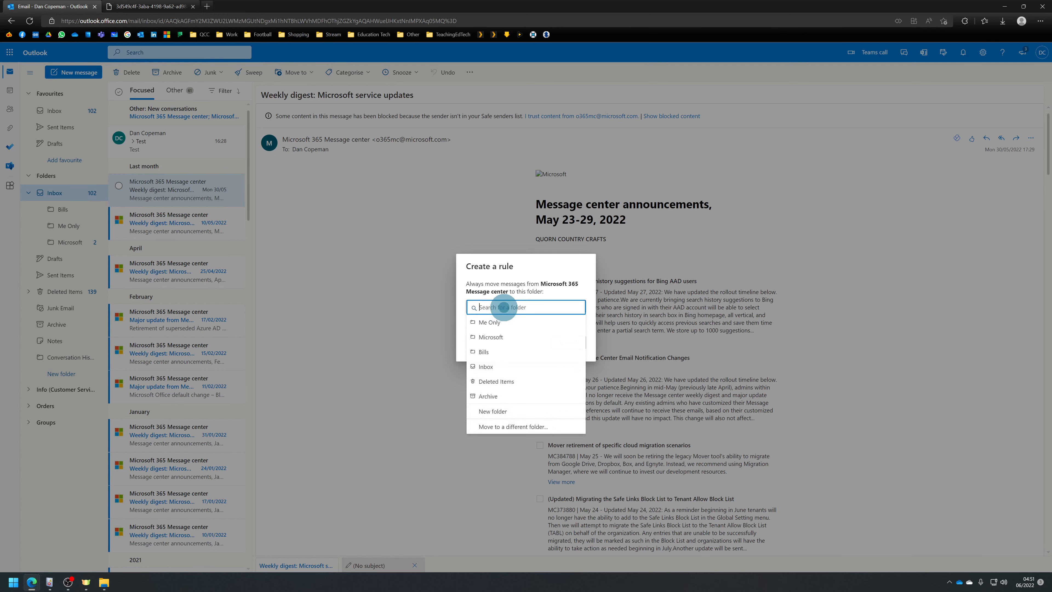
click(502, 336)
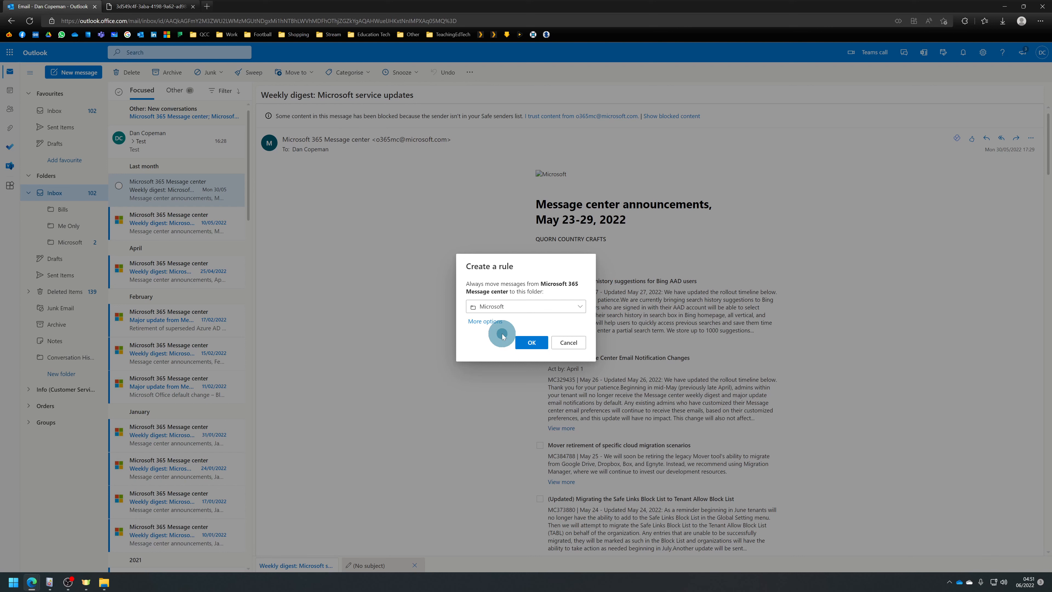
Step: Set the rule's additional options to run it now, save the rule and close the settings
click(486, 321)
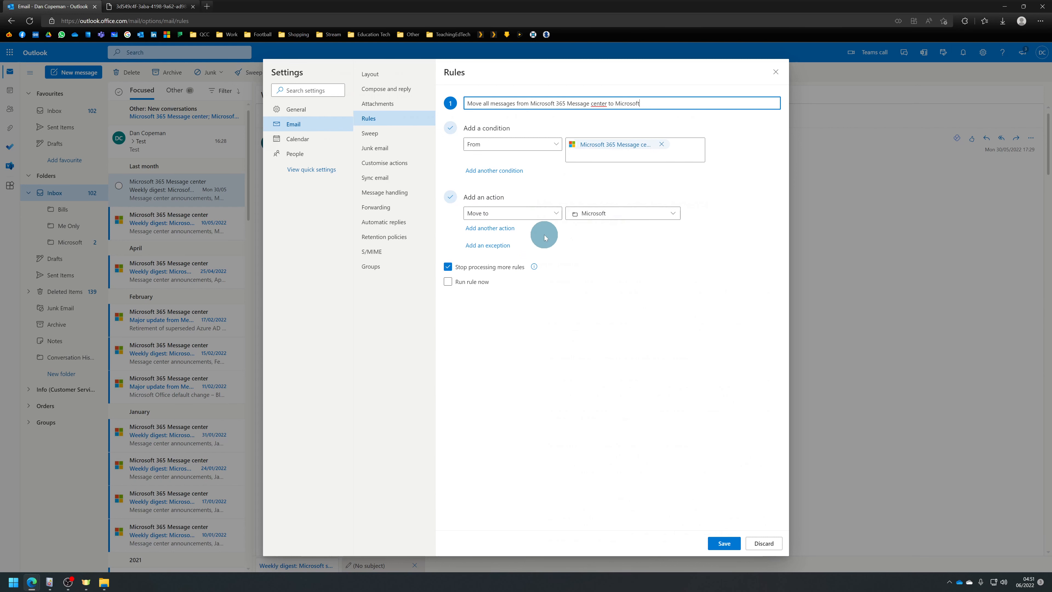
click(448, 282)
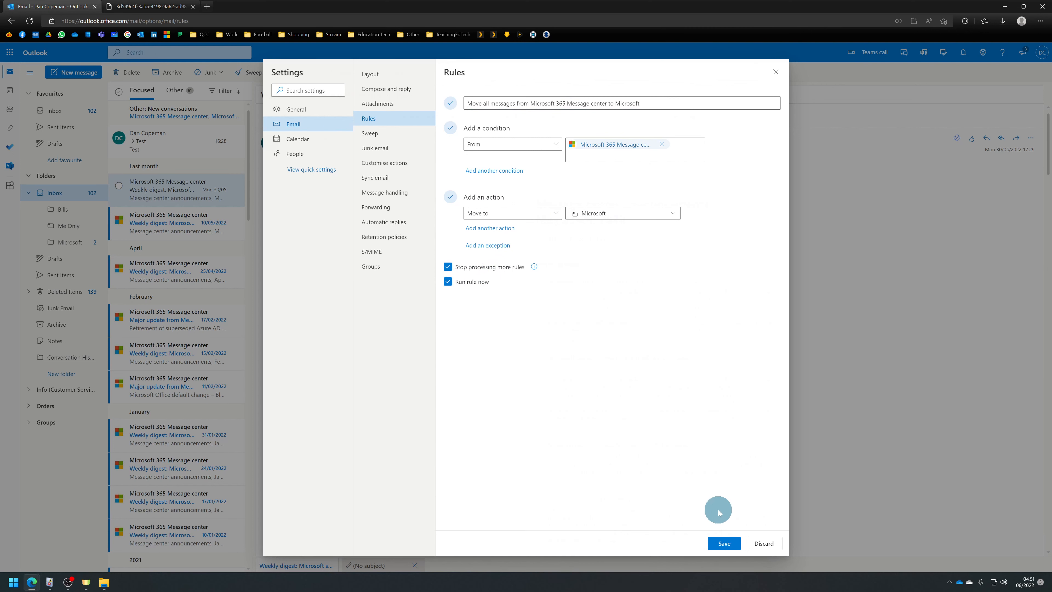
click(724, 543)
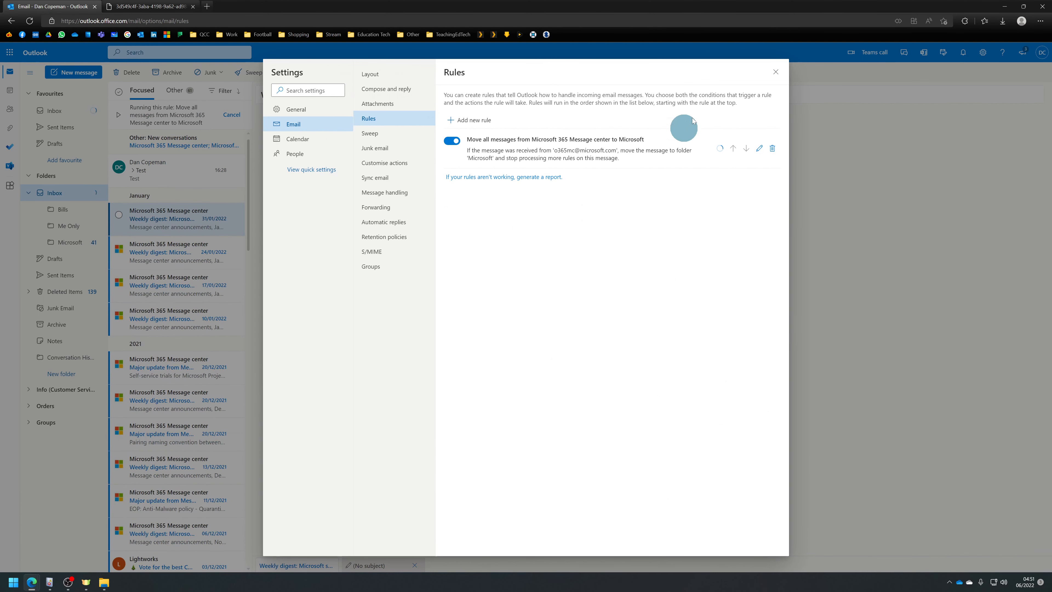
click(776, 71)
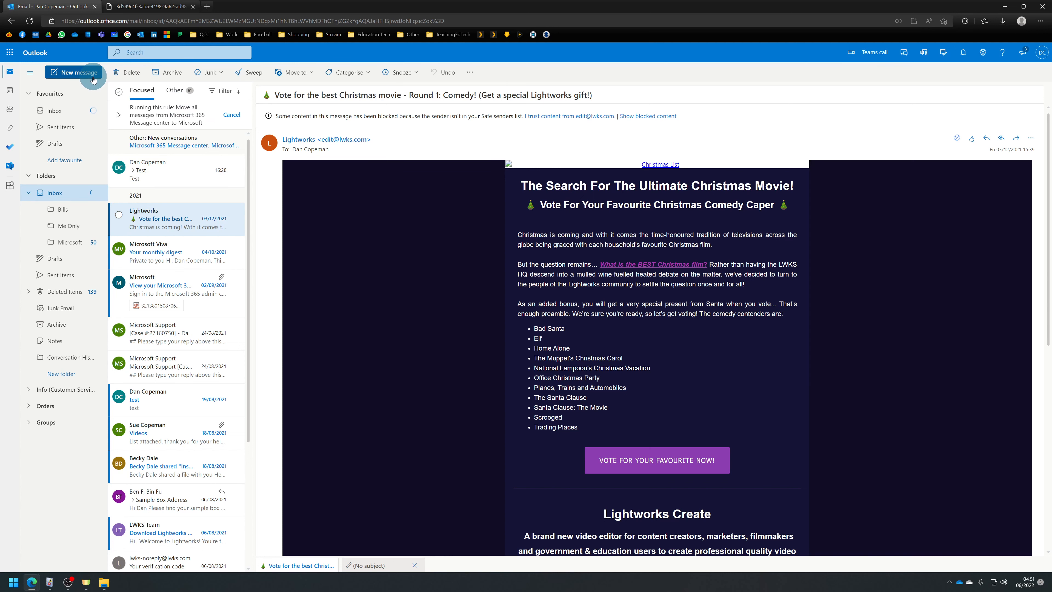
Step: Start a detailed rule from the 16:28 Test message and set its condition to "I'm on the To or Cc line"
click(161, 166)
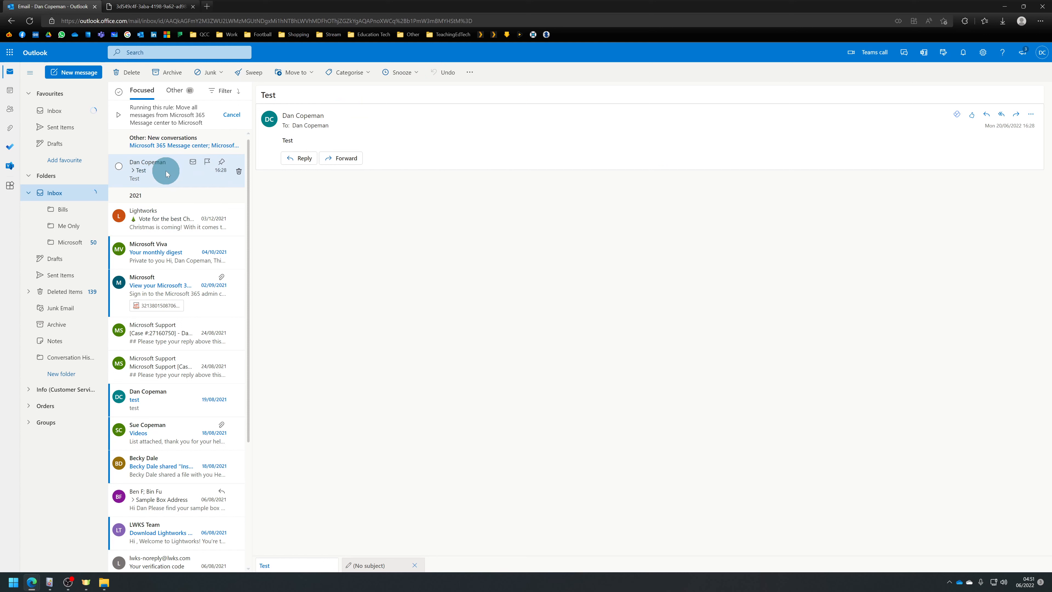
click(470, 73)
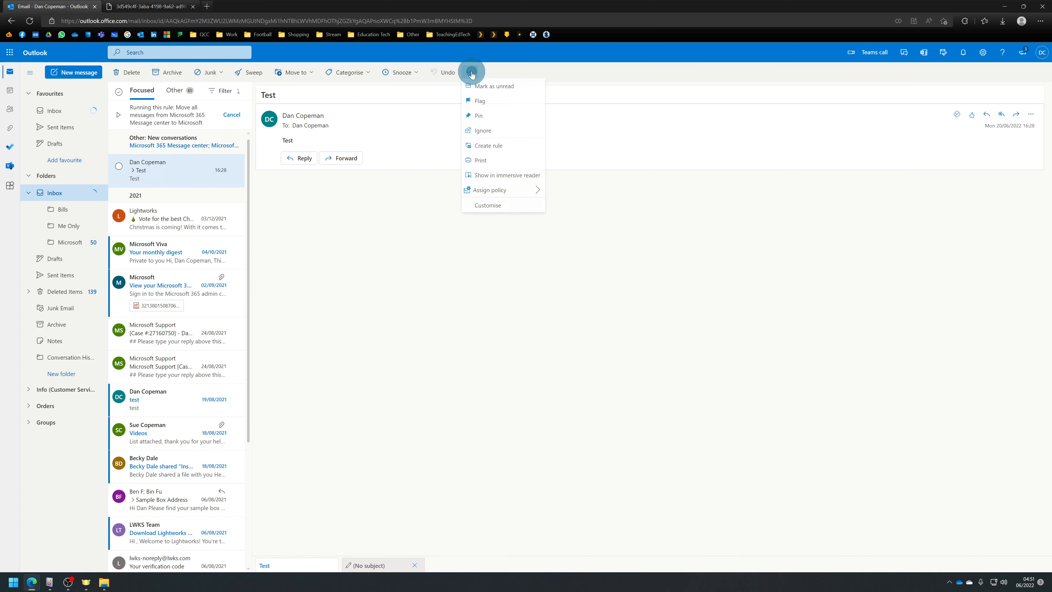
click(493, 147)
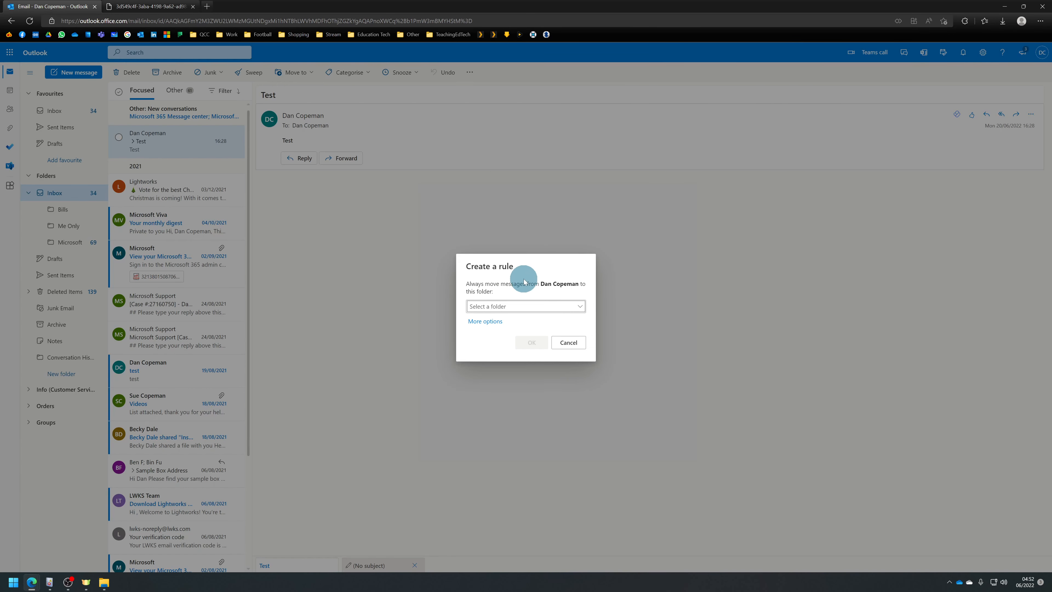
click(524, 266)
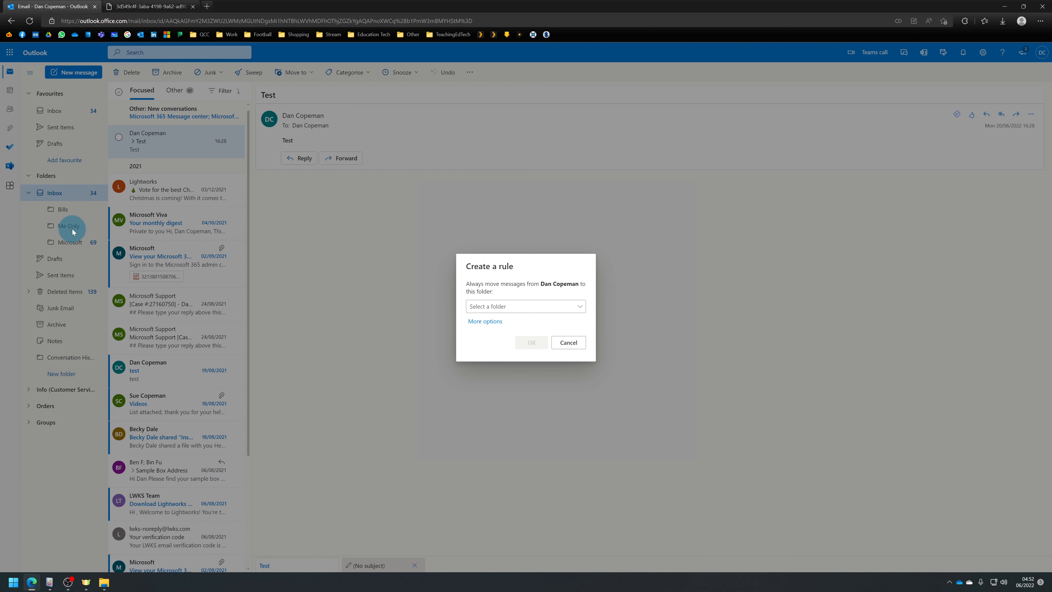
click(485, 321)
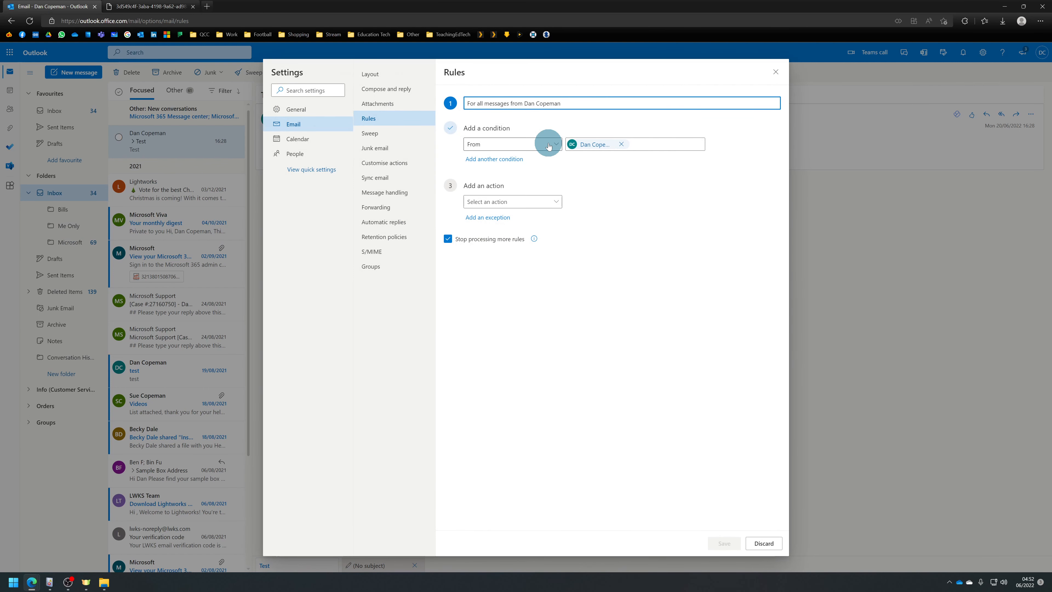
click(549, 145)
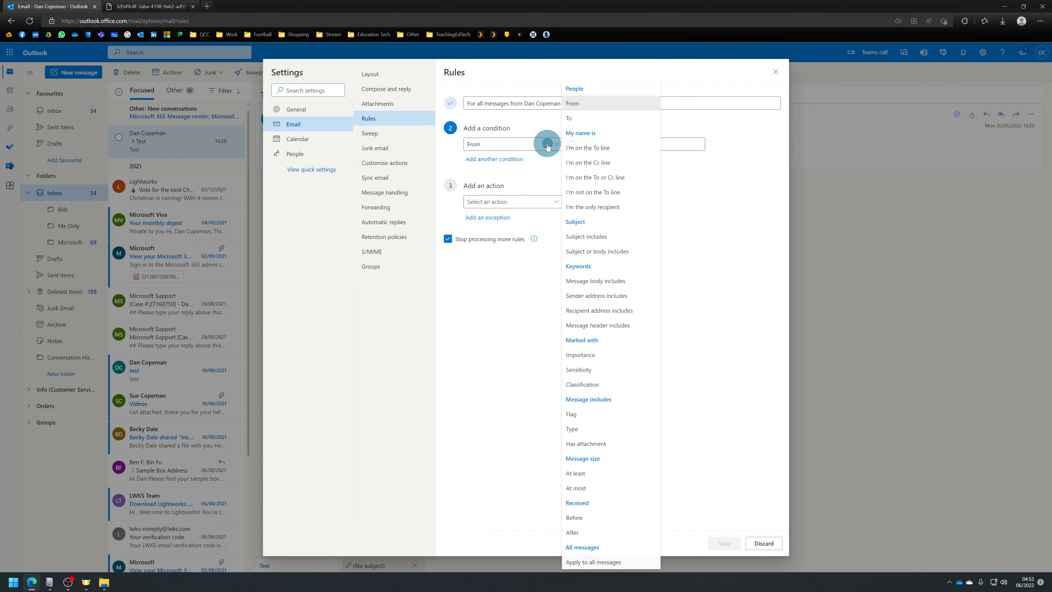
click(595, 178)
Step: Set the rule's action to move messages to the Me Only folder
click(515, 203)
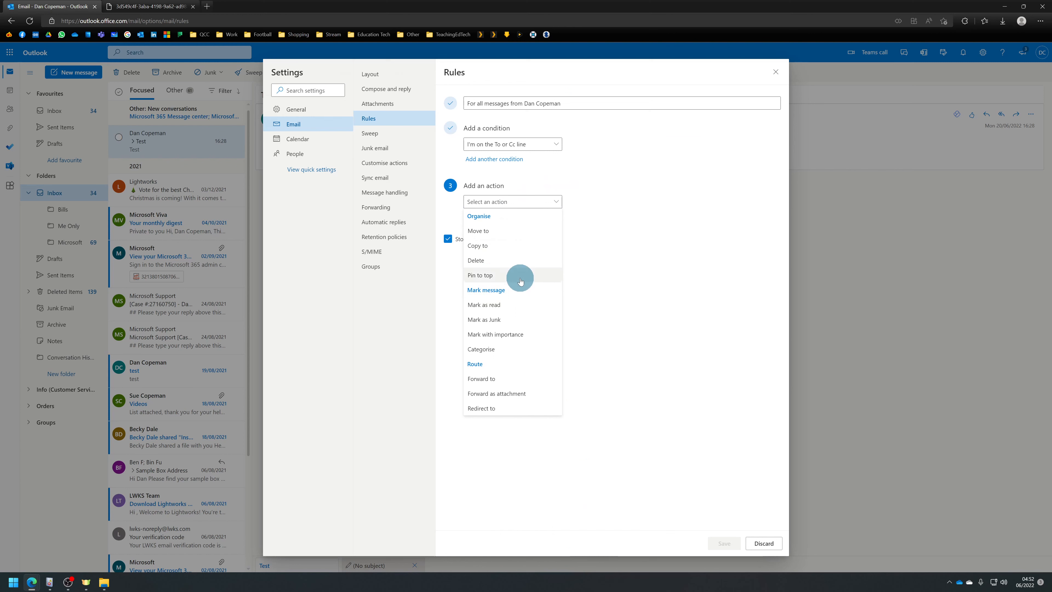
click(505, 230)
click(603, 203)
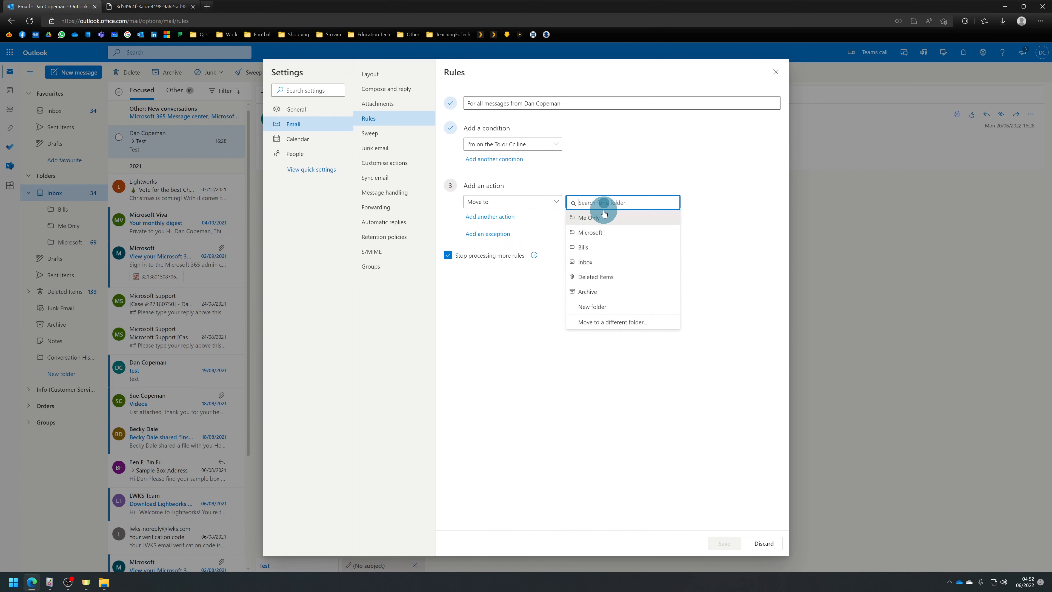
click(603, 216)
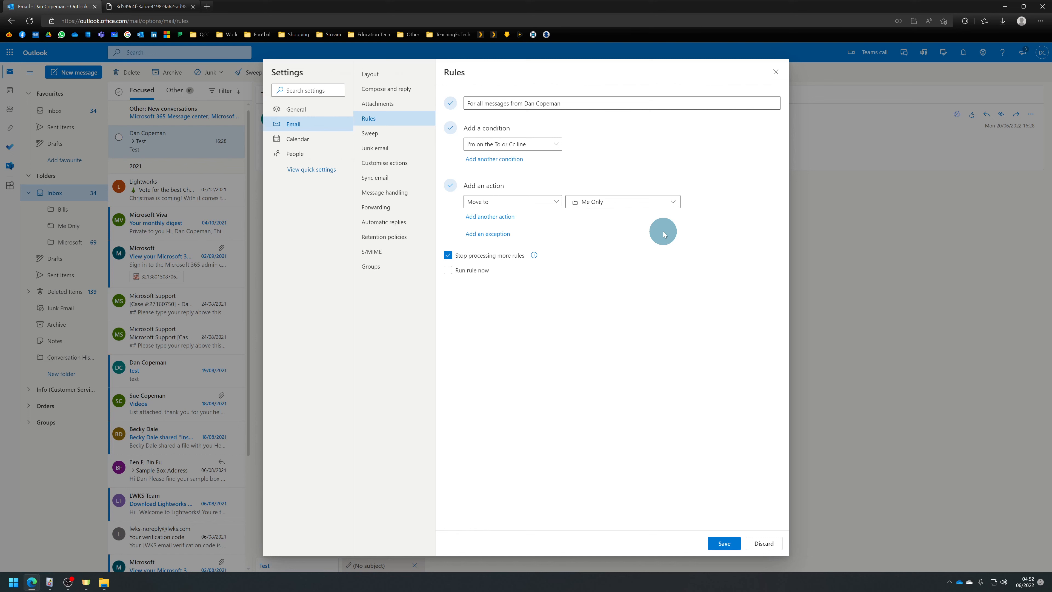
Step: Review the available conditions, keep "I'm on the To or Cc line", and save the Me Only rule
click(532, 143)
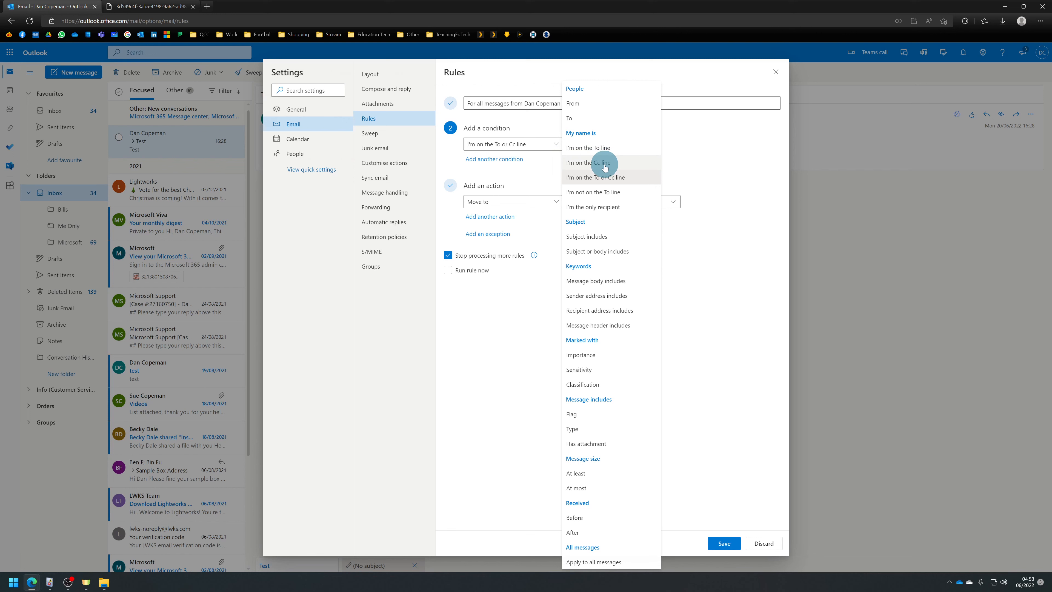
click(593, 176)
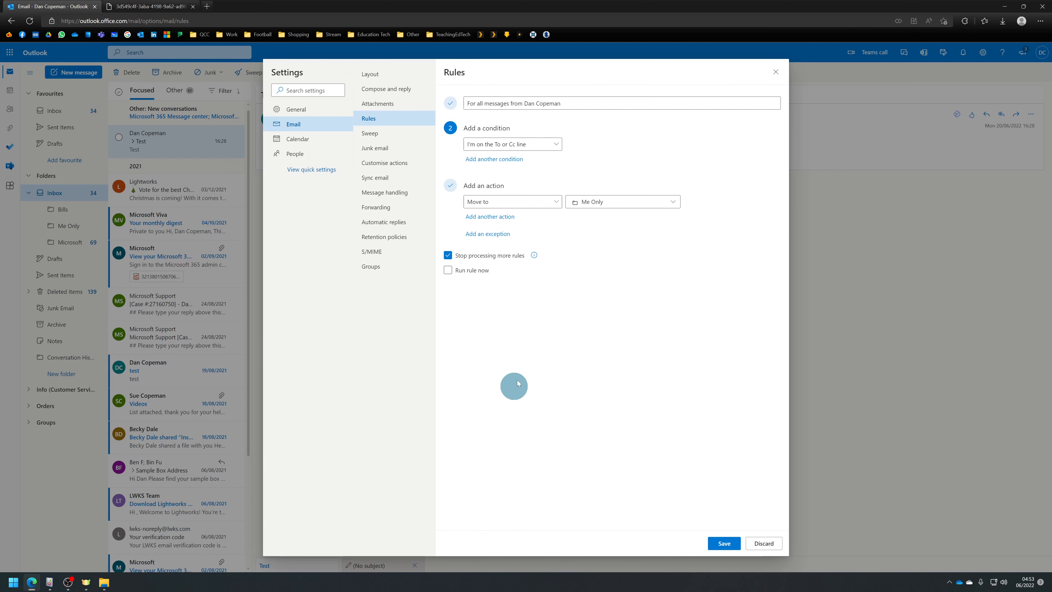
click(724, 543)
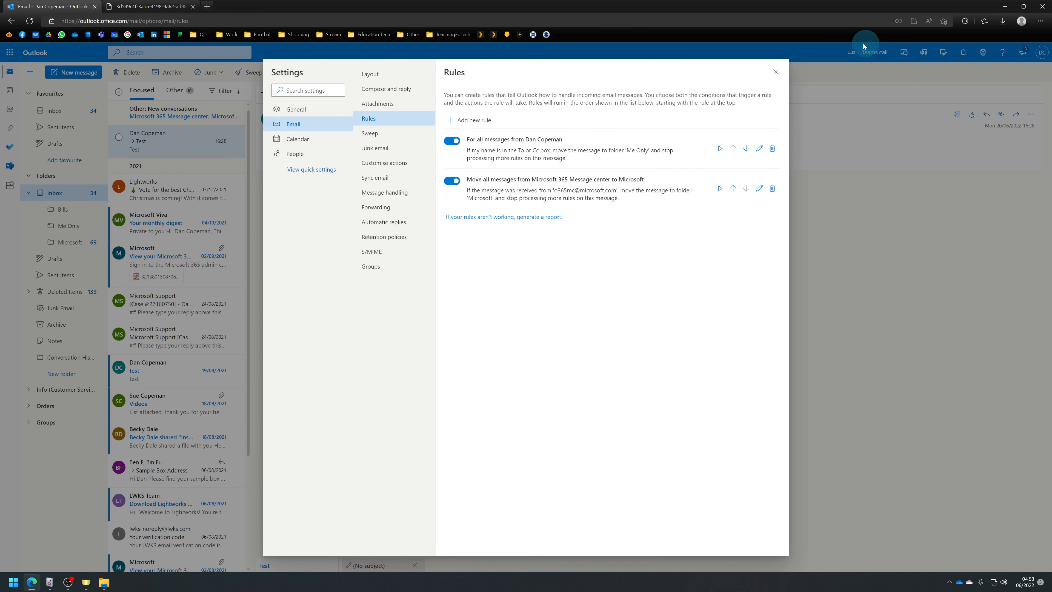
click(776, 72)
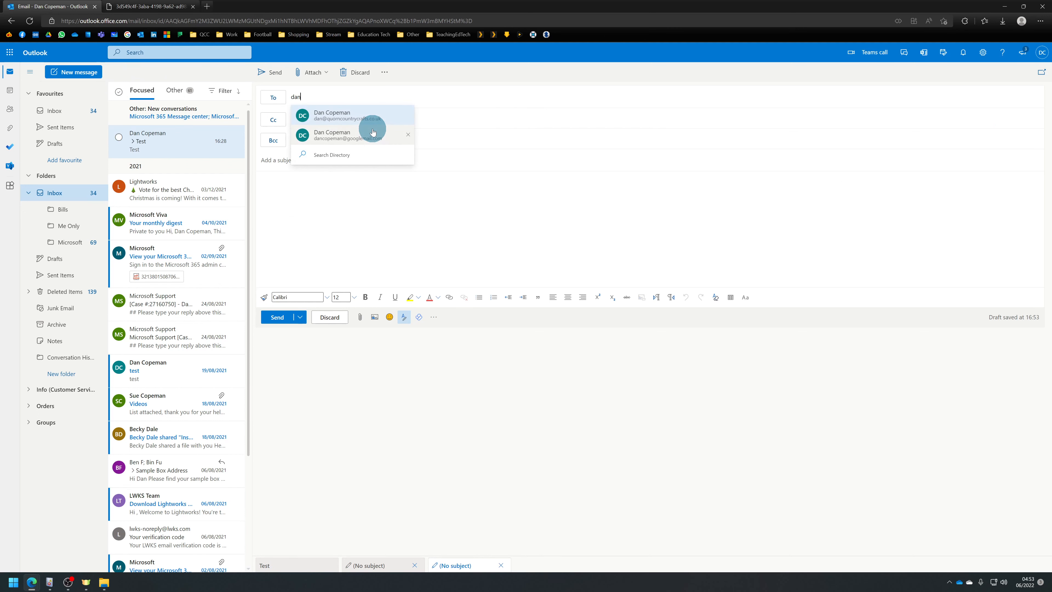
Step: Send a new message with the subject "Me only test" to your own address and check the Me Only folder for it
text(n)
key(Return)
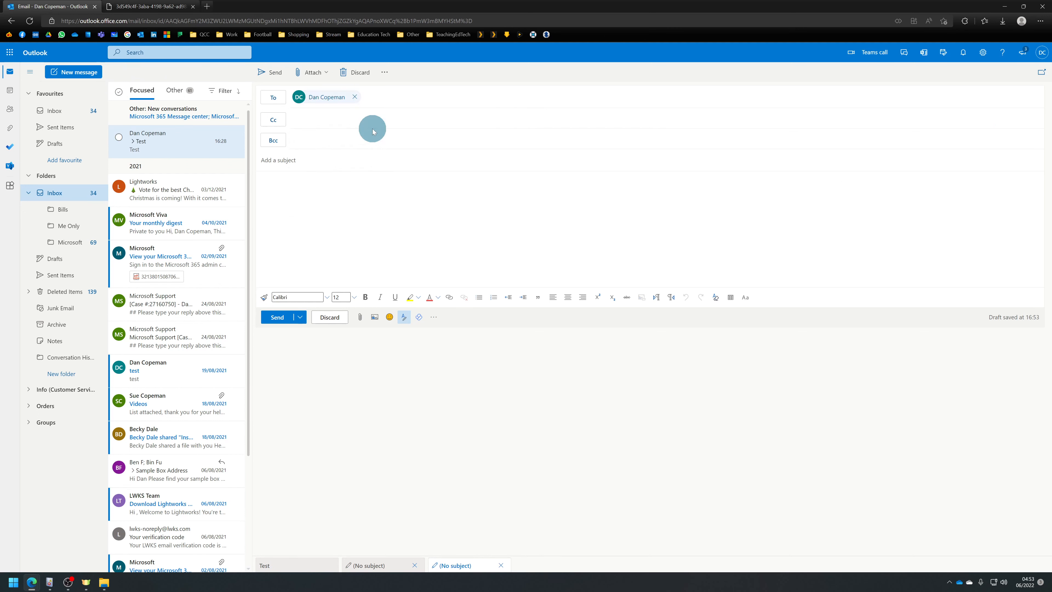
click(289, 161)
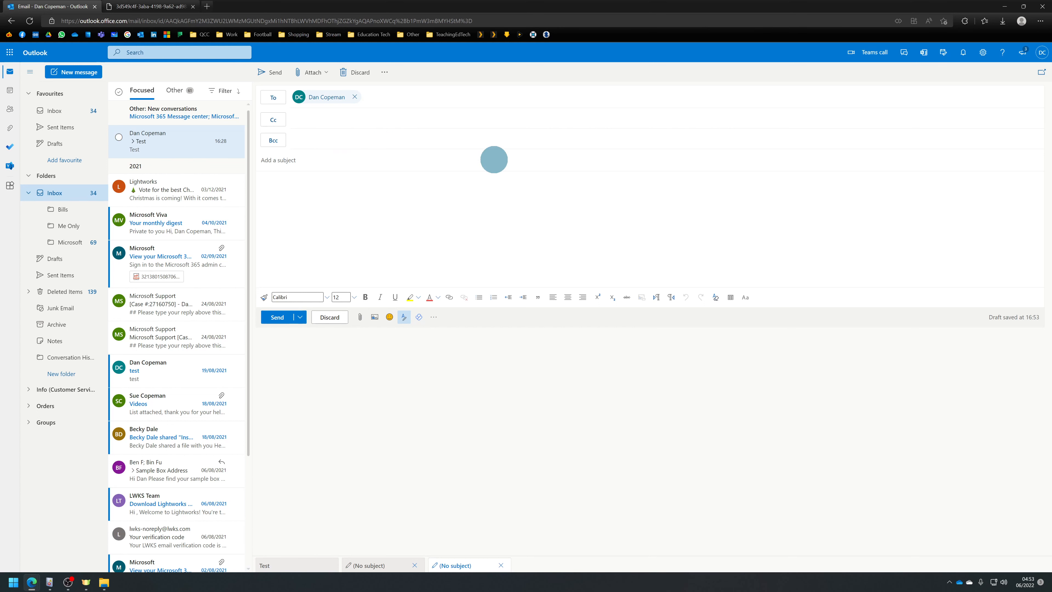
text(Me only test)
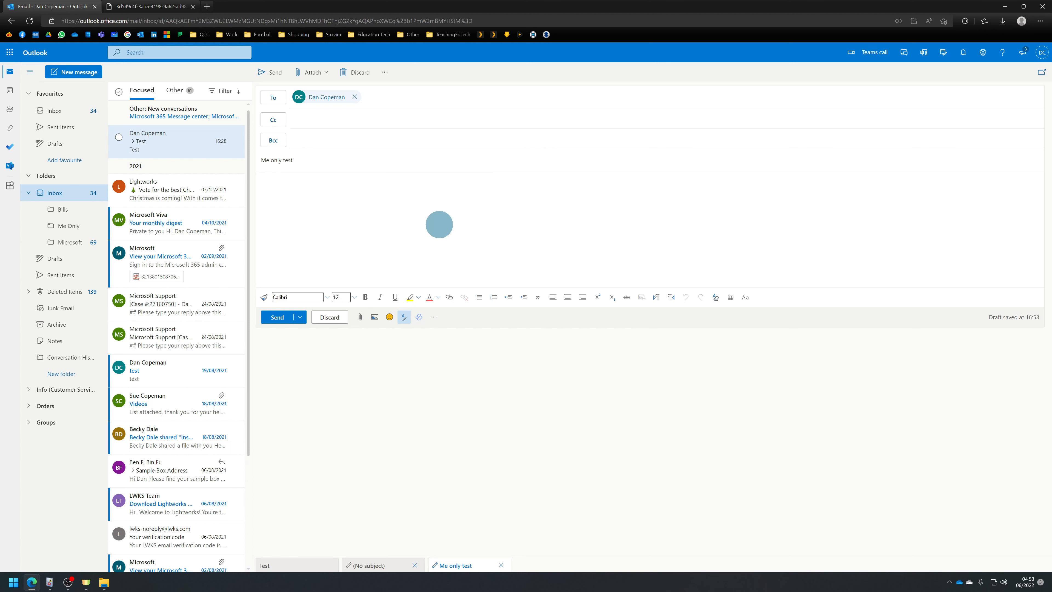
click(277, 317)
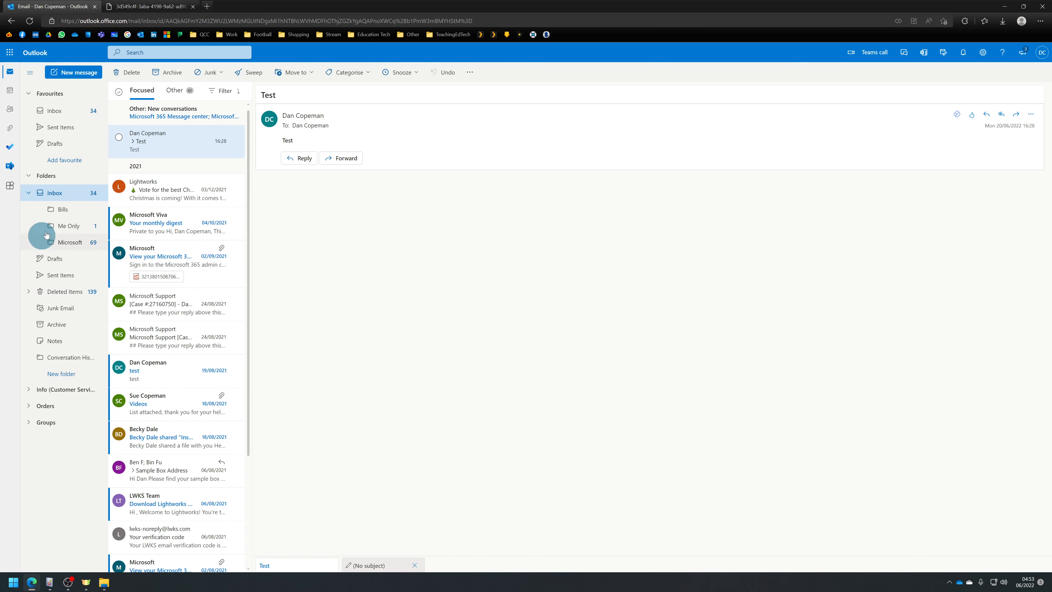
click(60, 228)
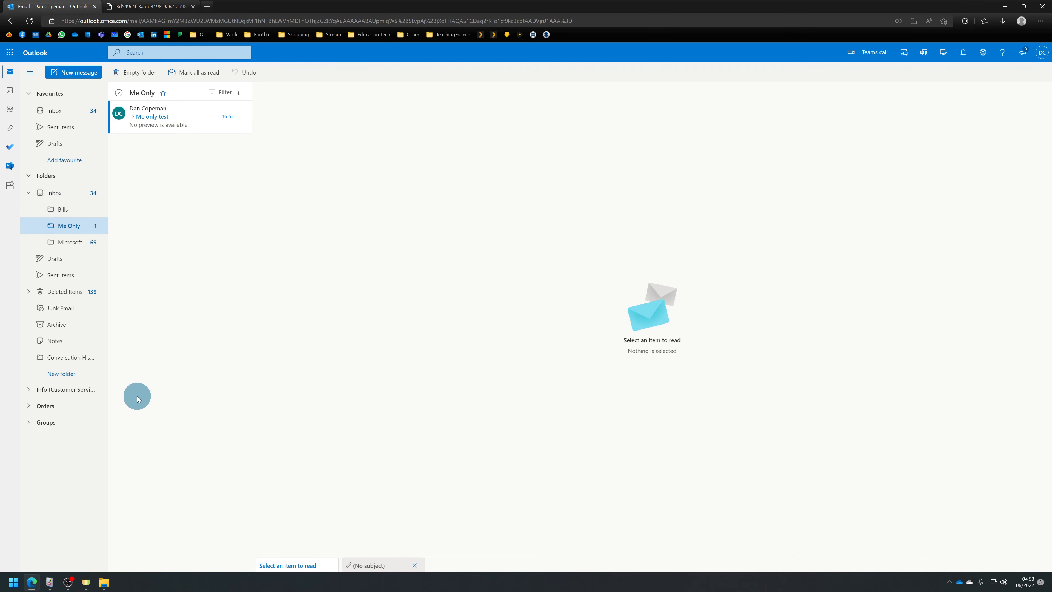
Step: Return to the Inbox and open the list of email rules in the full settings
click(73, 198)
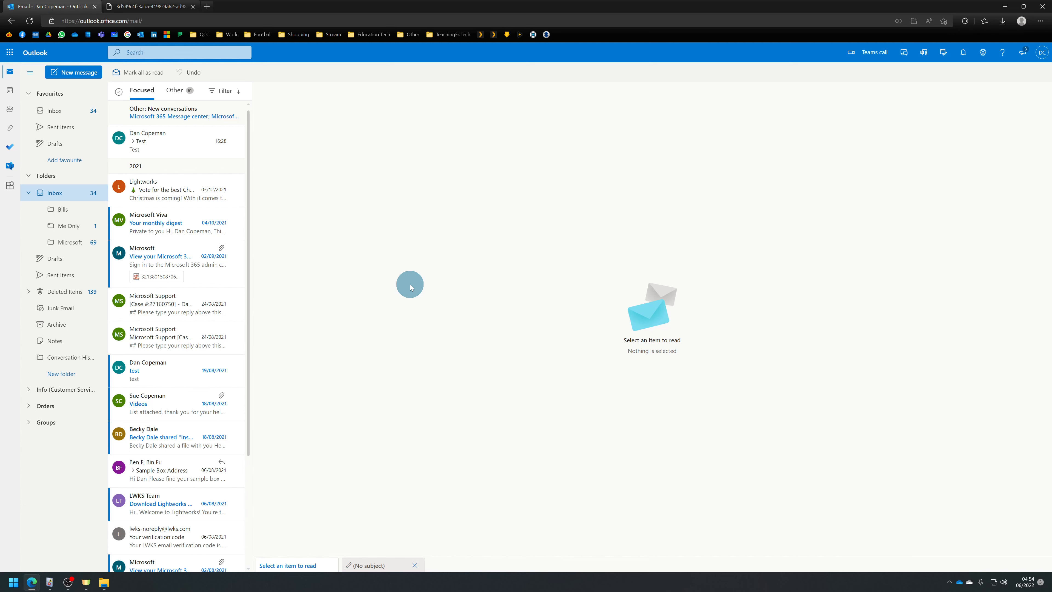
click(983, 53)
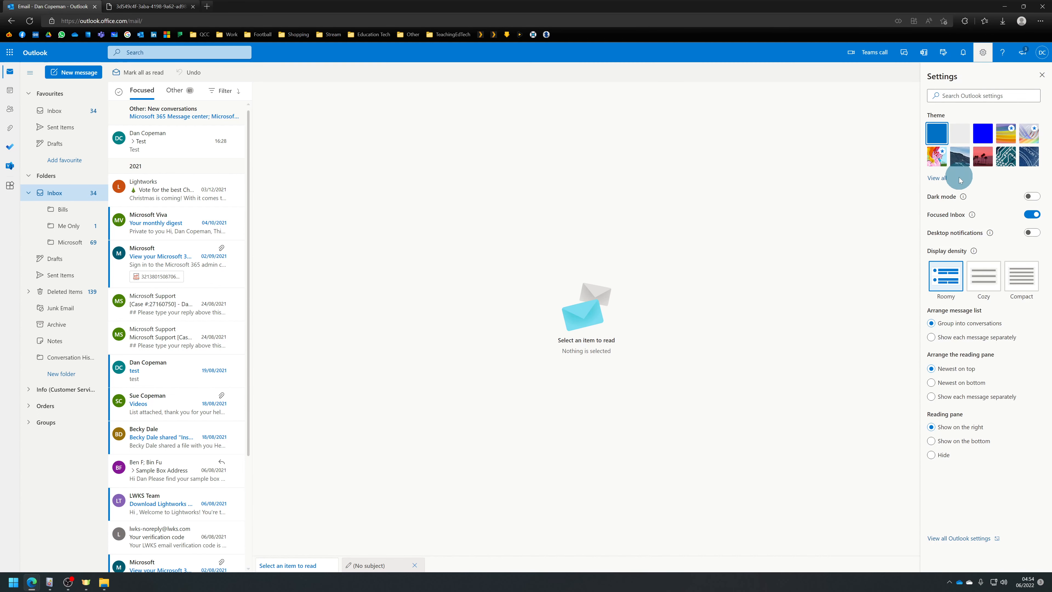
click(963, 536)
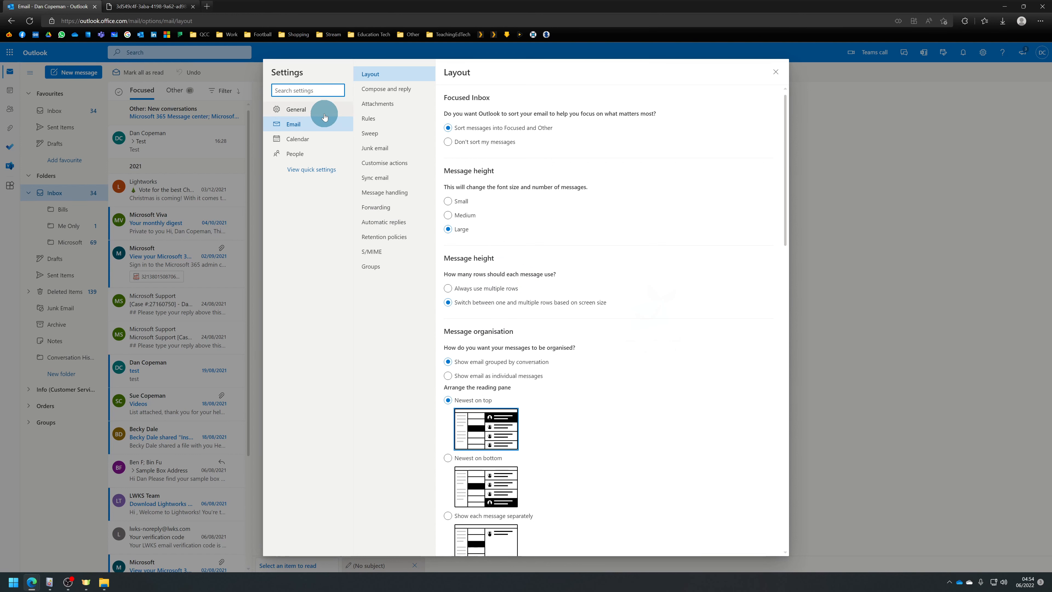
click(373, 118)
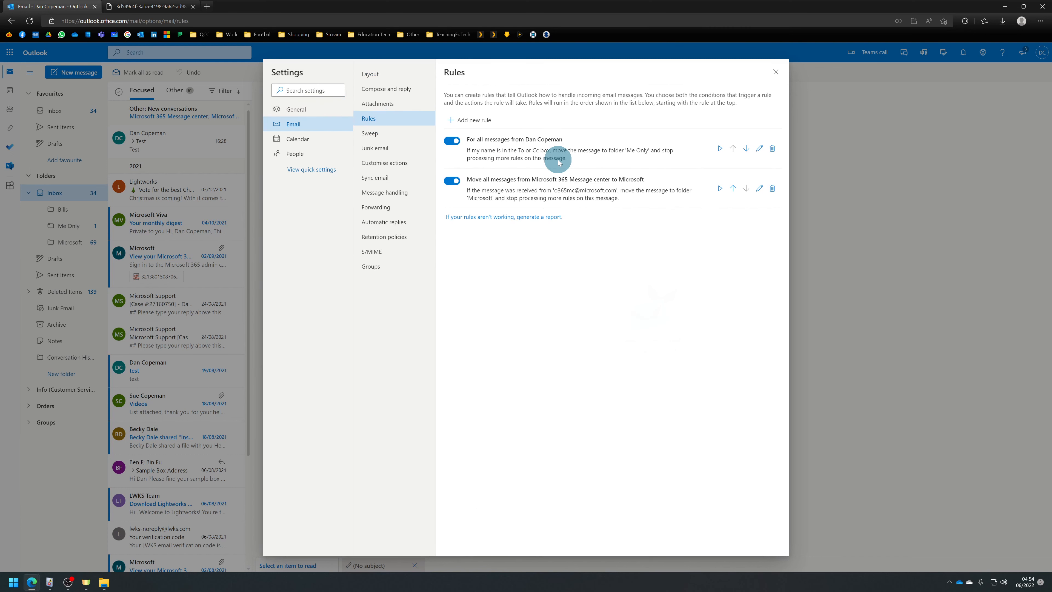
Step: Start another inbox rule and name it "Test Rule"
click(470, 120)
click(567, 223)
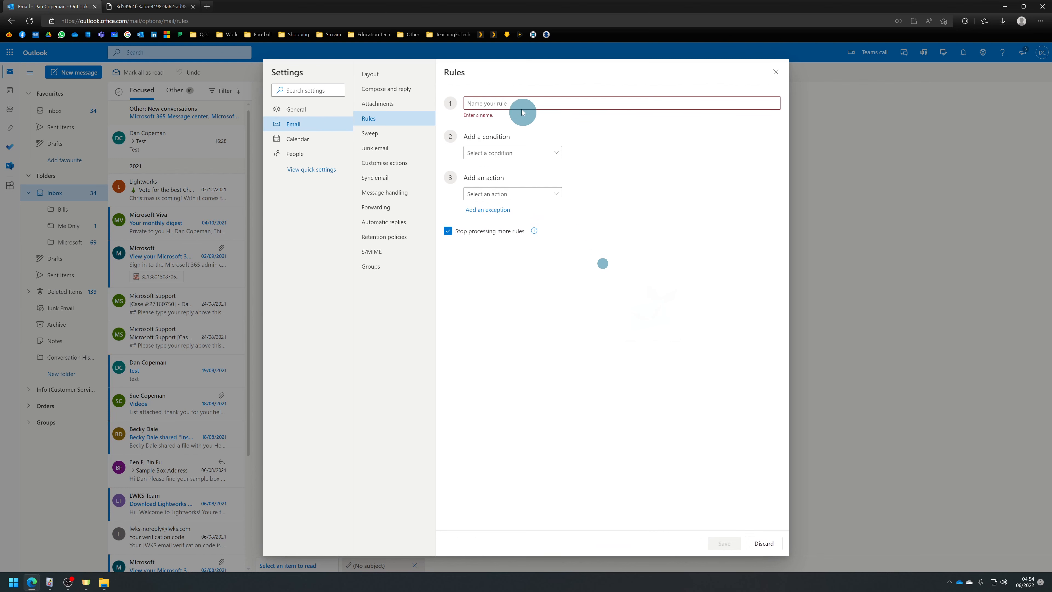
click(499, 103)
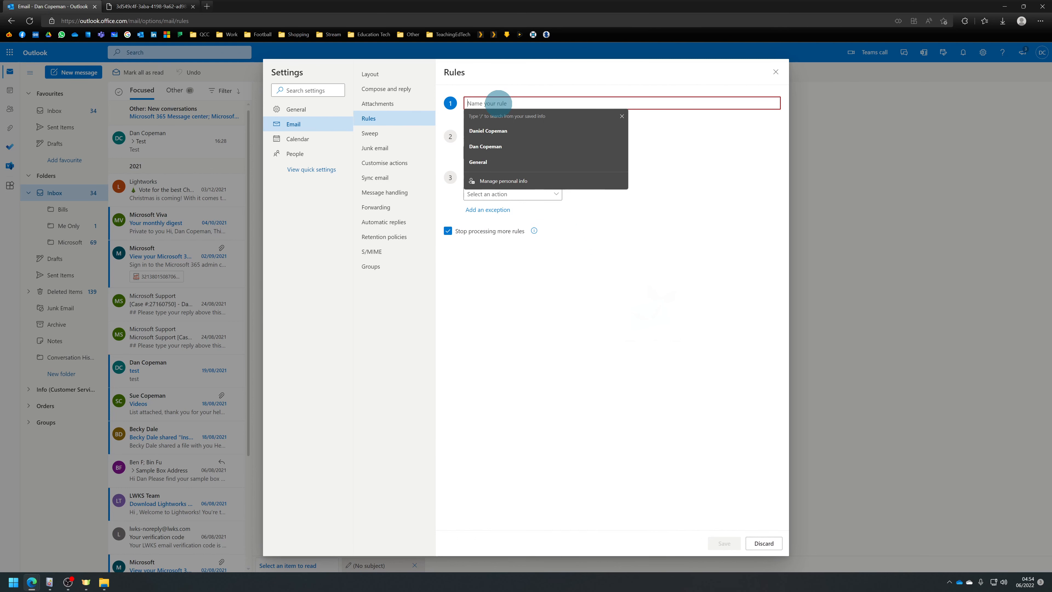
text(Test)
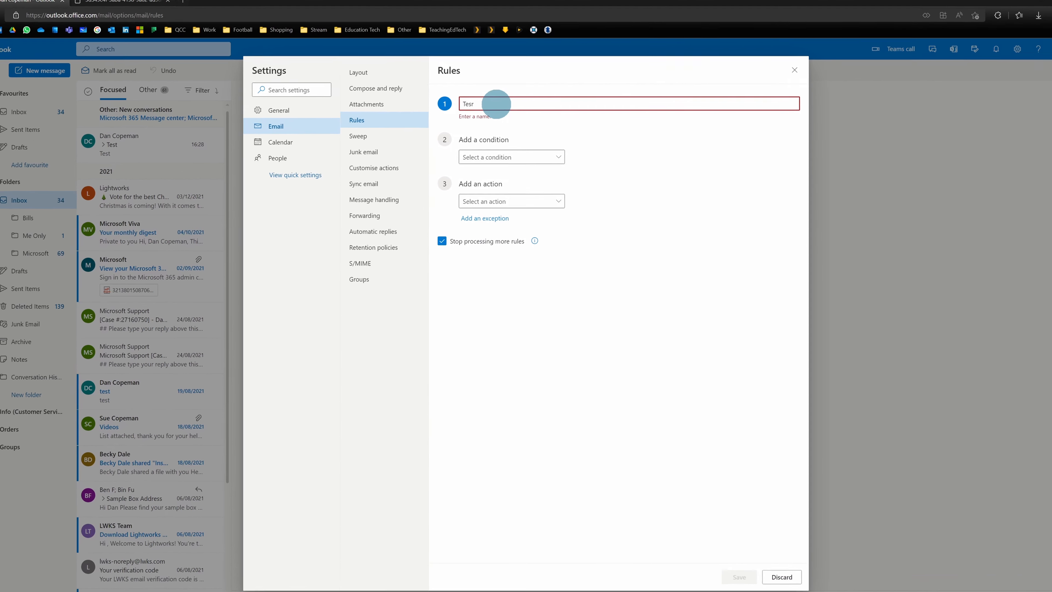
text( Rule)
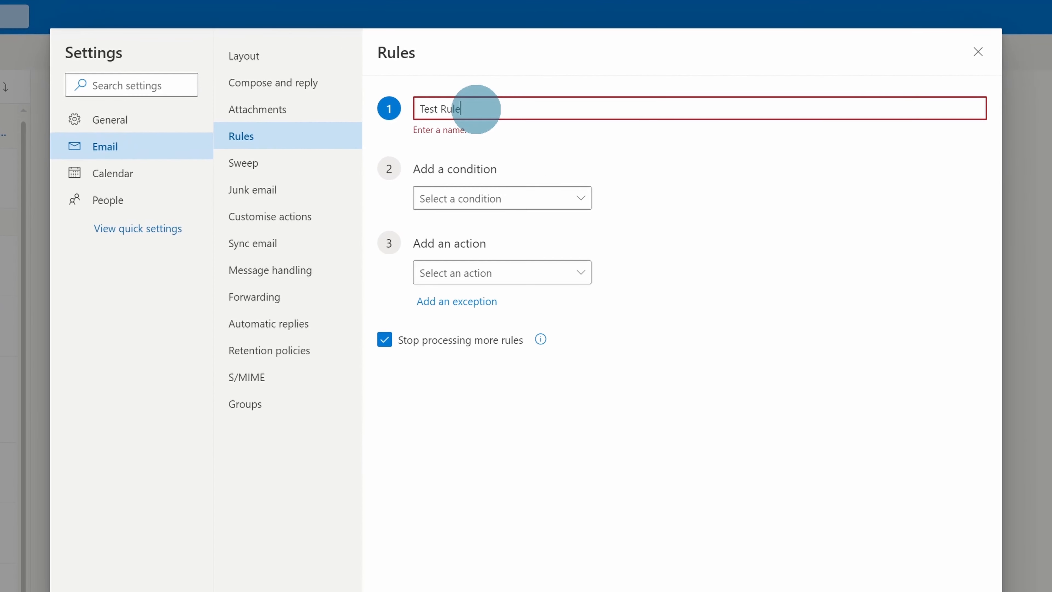
Step: Set the Test Rule's condition to "I'm on the To line"
click(669, 198)
click(550, 188)
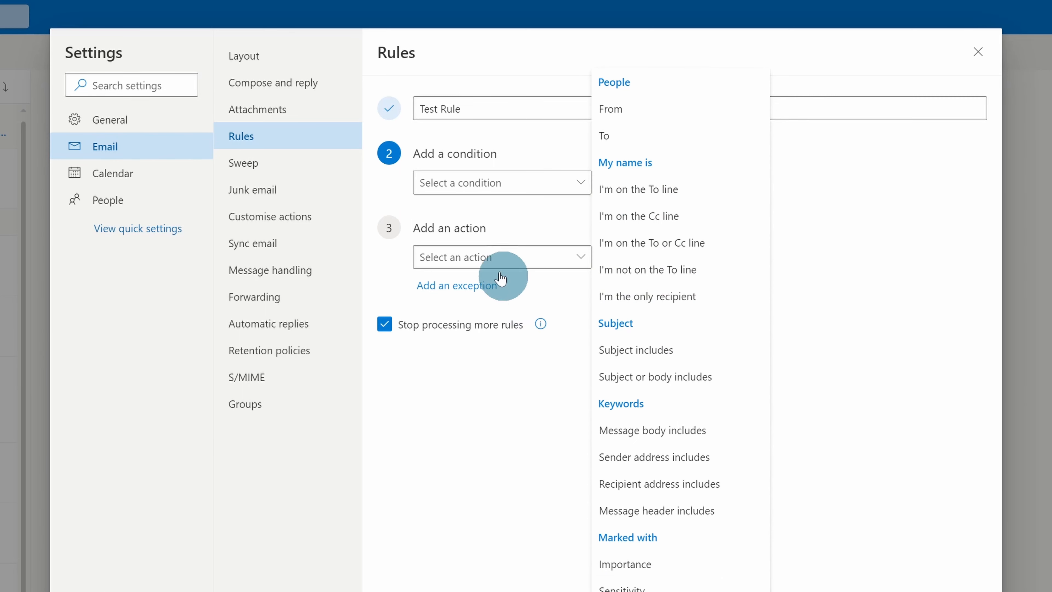
click(651, 203)
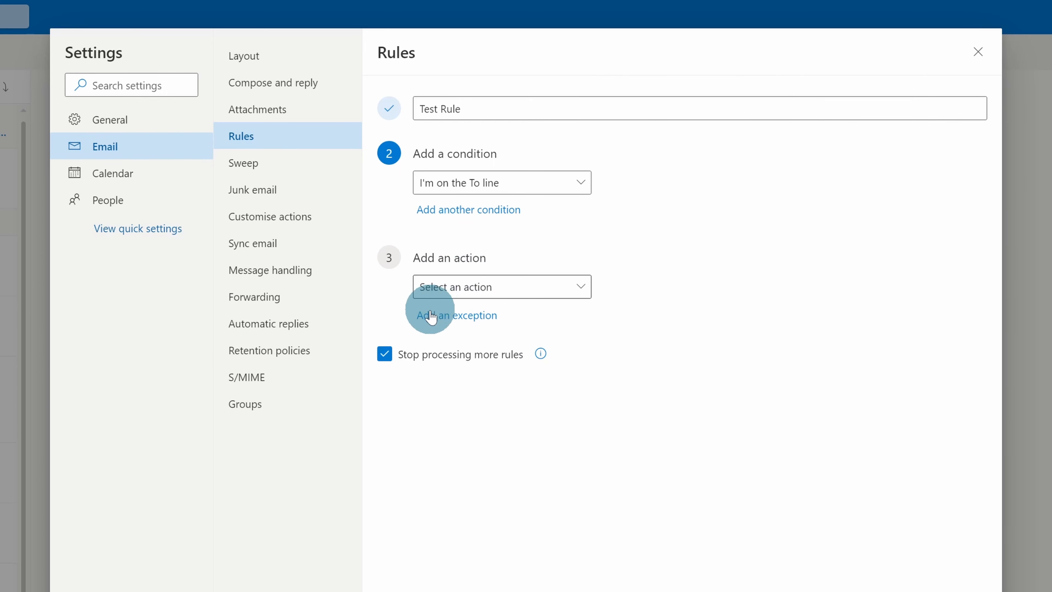
Step: Set the Test Rule's action to move messages to the Me Only folder
click(528, 288)
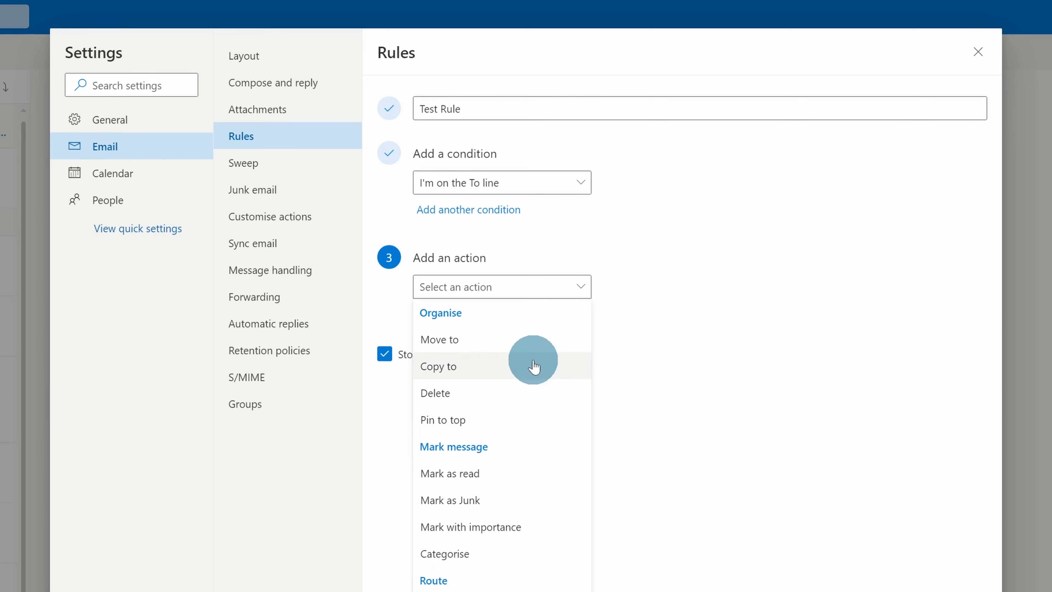
click(504, 338)
click(681, 287)
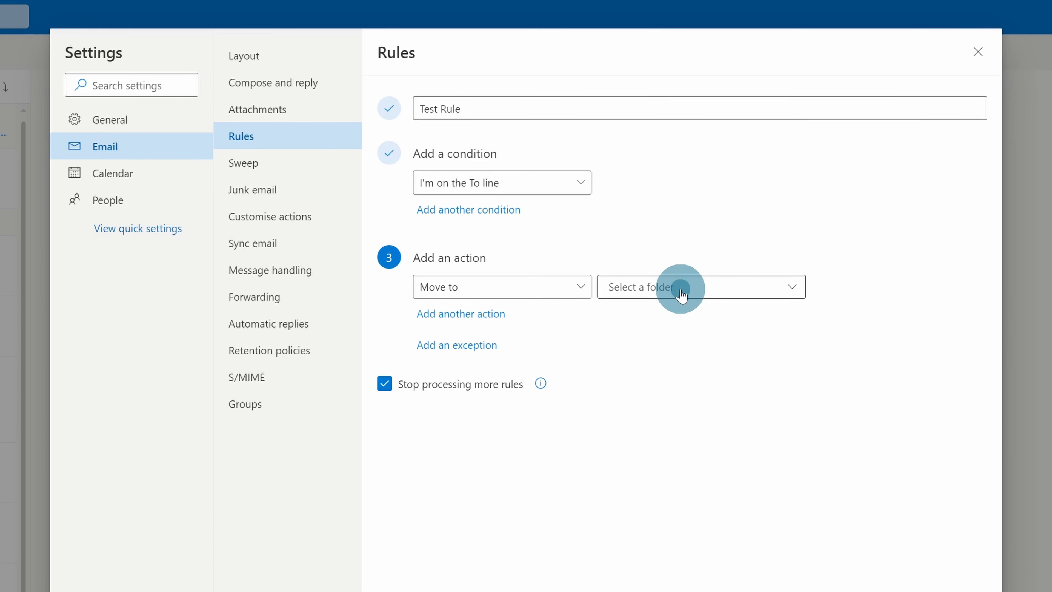
click(673, 324)
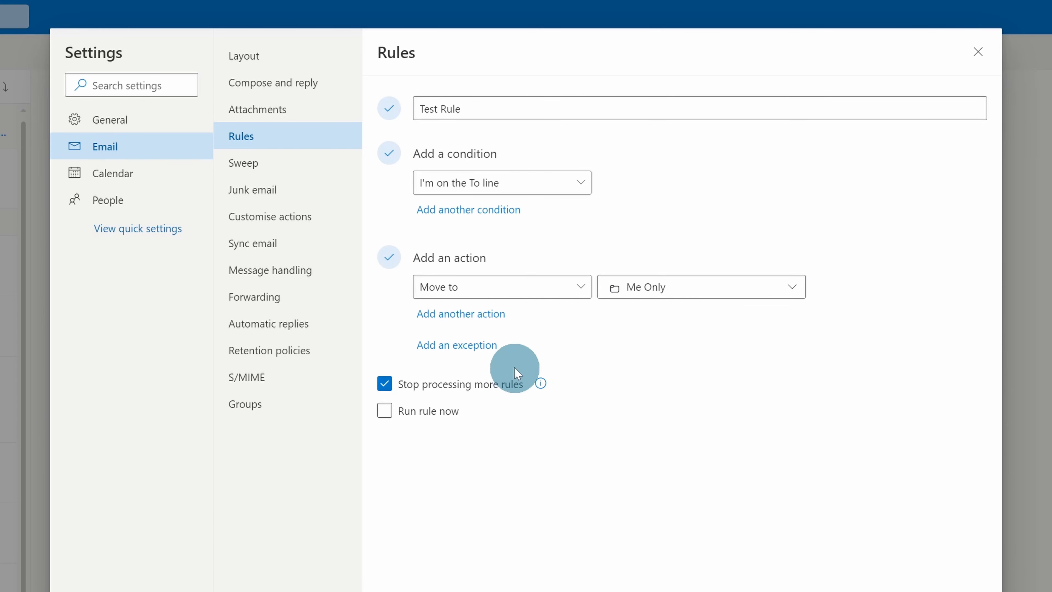
Step: Try a second action, "Forward to", view its suggested recipients, and remove that action from the Test Rule
click(461, 319)
click(476, 319)
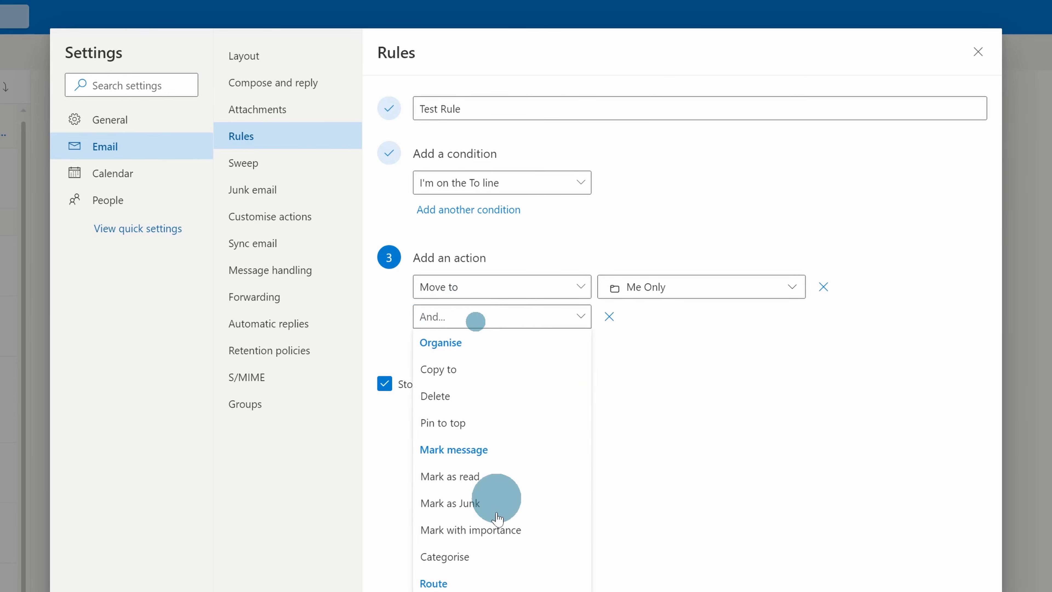
click(489, 591)
click(700, 315)
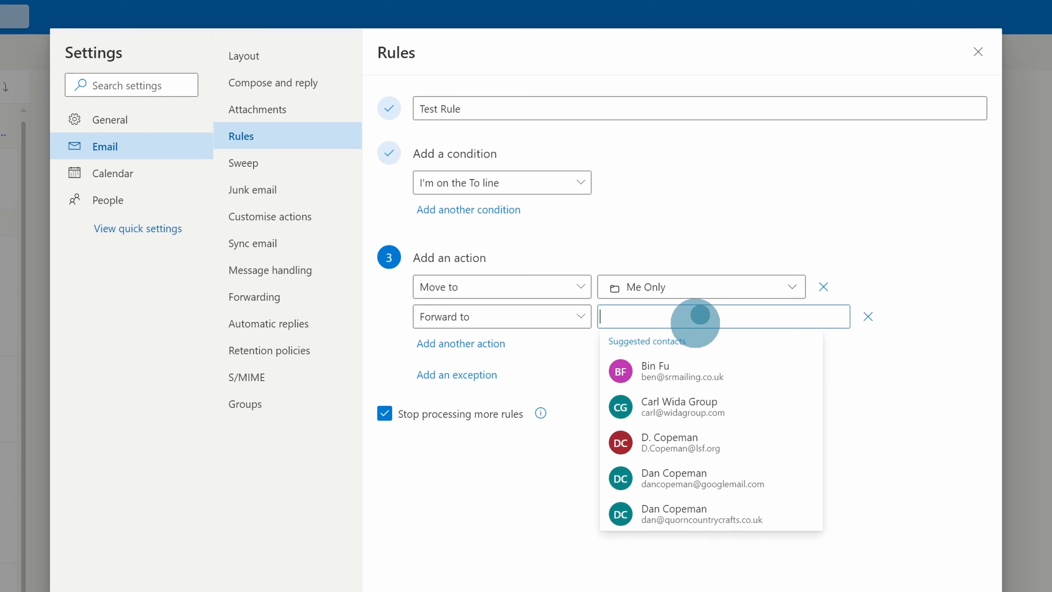
click(566, 463)
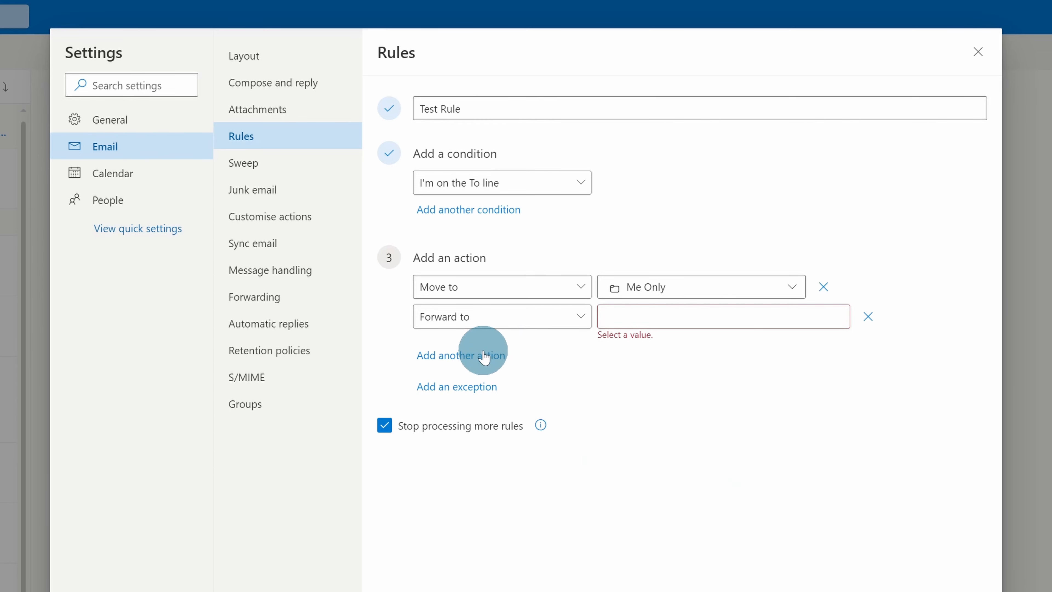
click(868, 317)
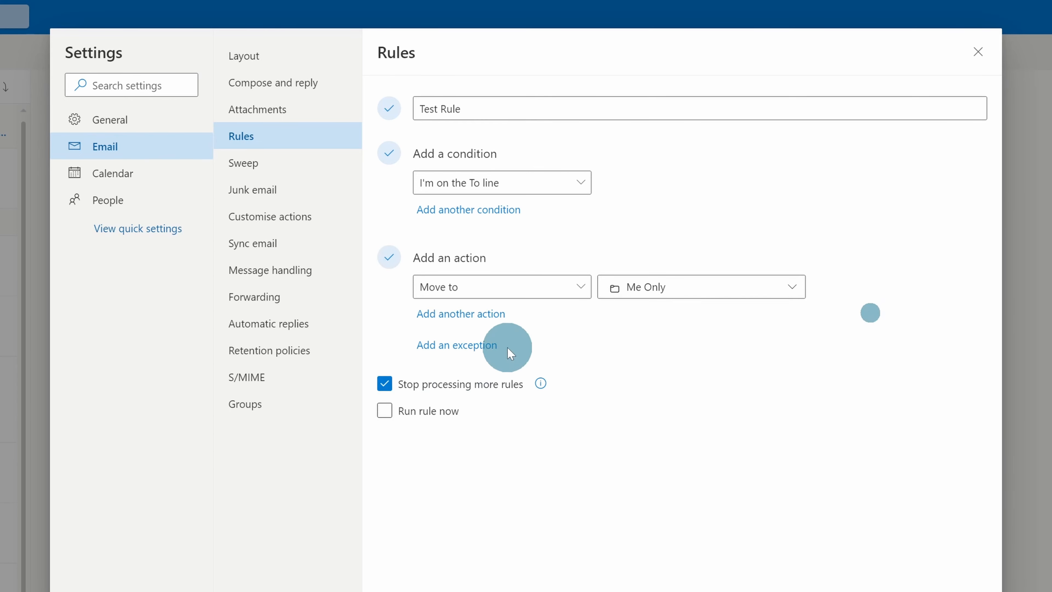
Step: Add a "Subject includes" exception to the Test Rule with a person's first name as the word to look for
click(459, 347)
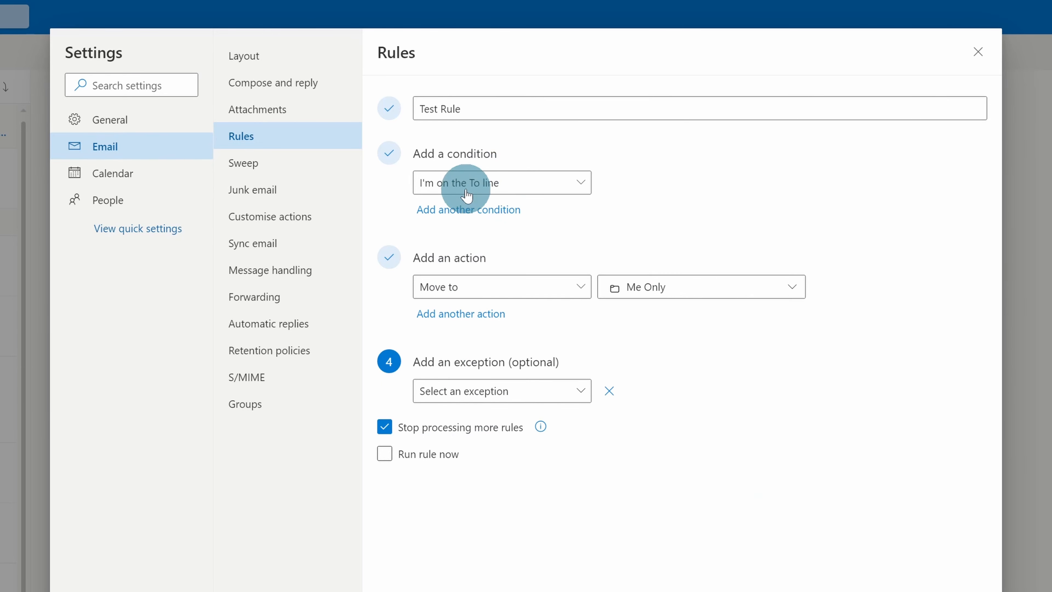
click(530, 404)
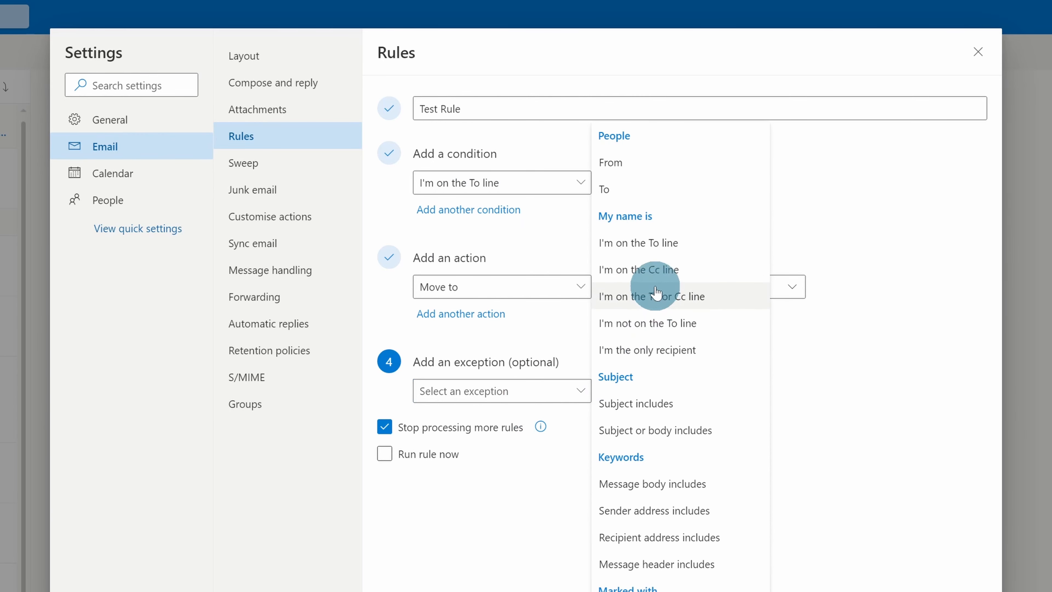
click(646, 404)
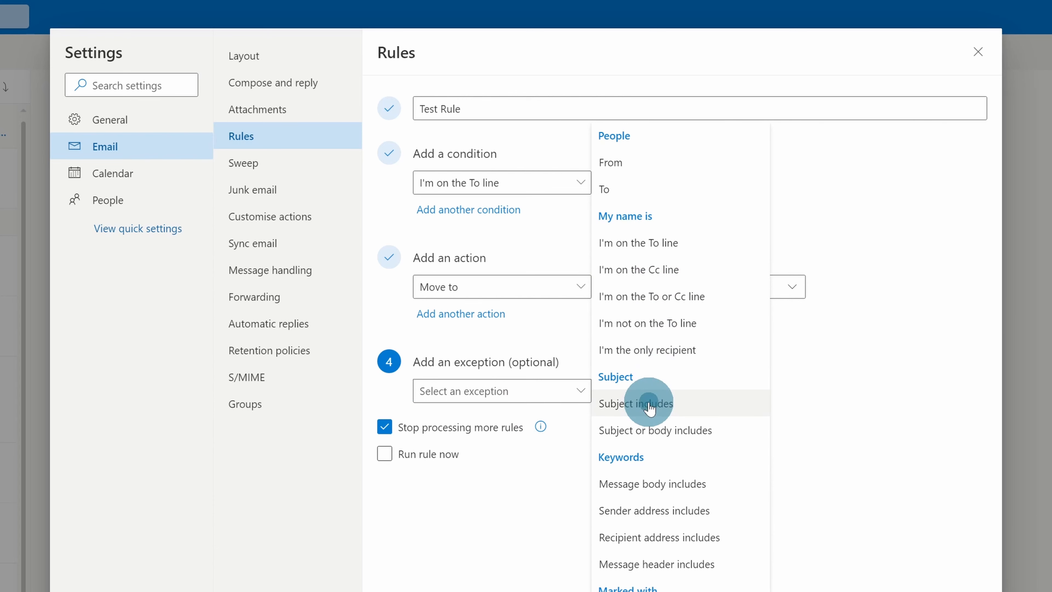
click(633, 390)
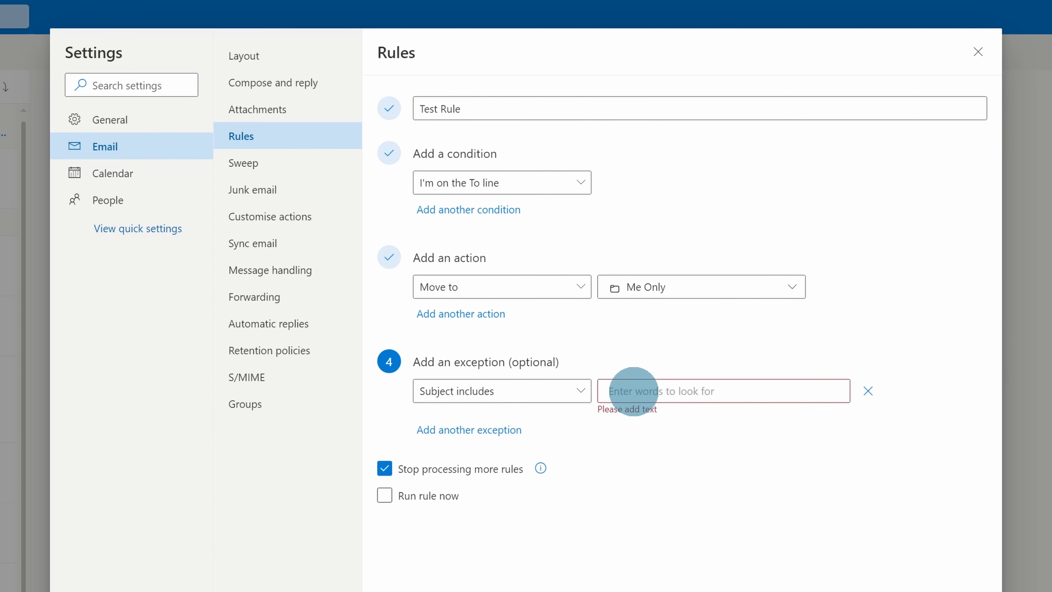
text(Bob)
click(666, 468)
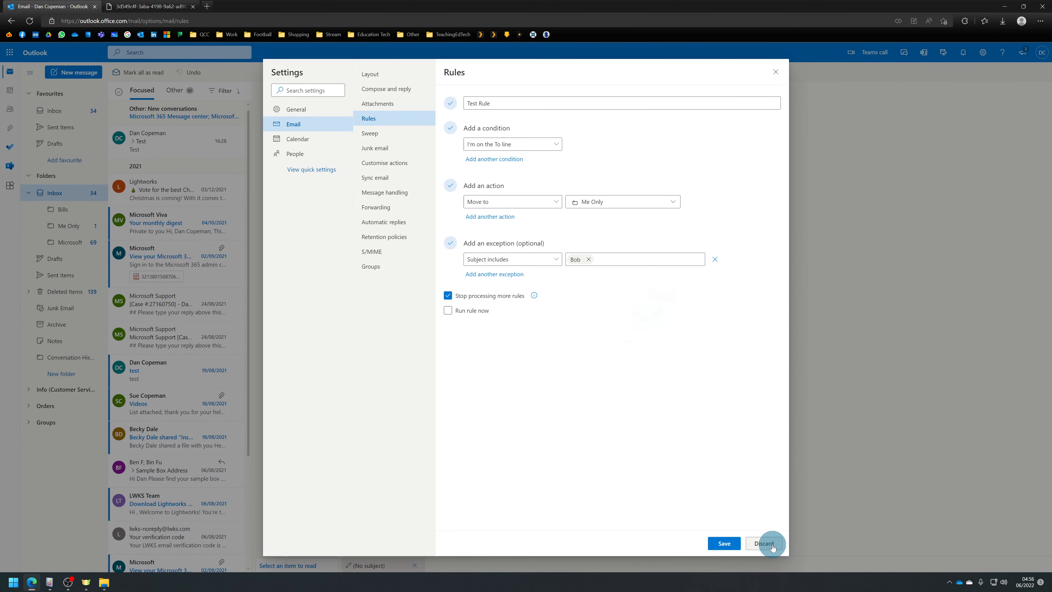
Step: Discard the unsaved Test Rule and leave the settings for the Me Only folder
click(764, 543)
click(775, 72)
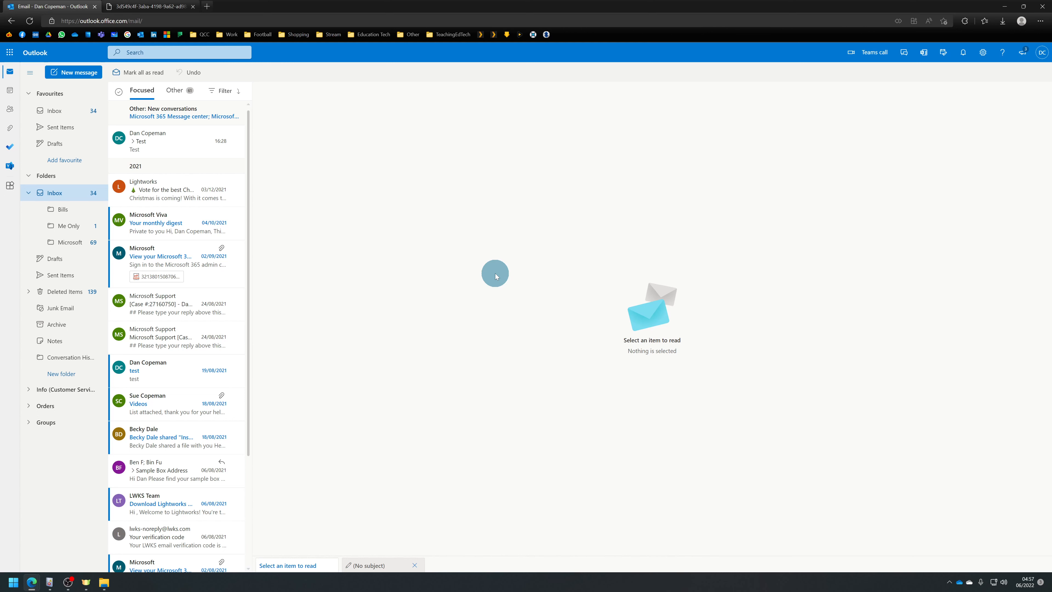
click(61, 224)
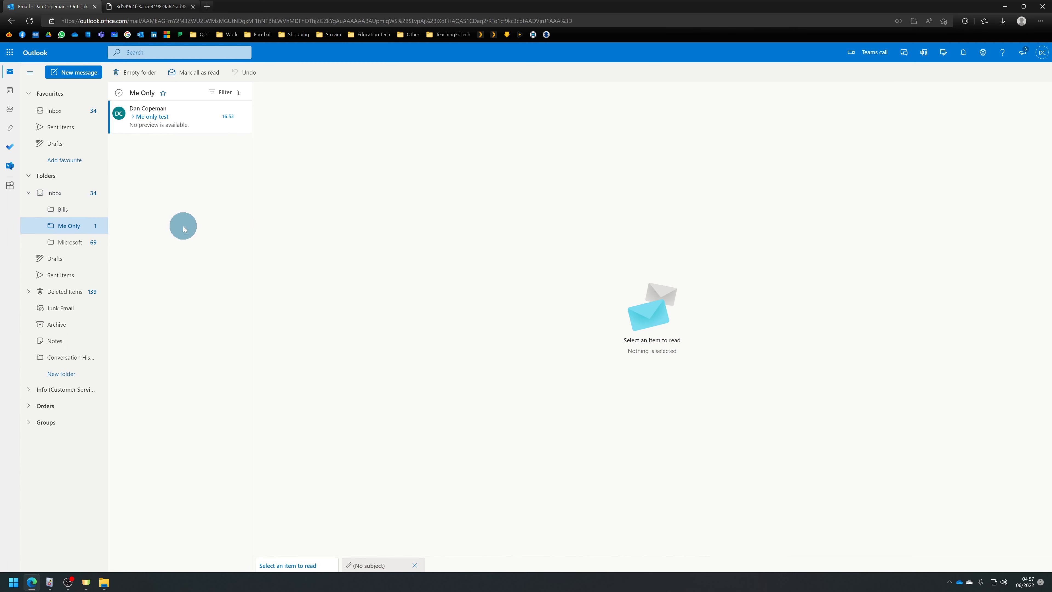